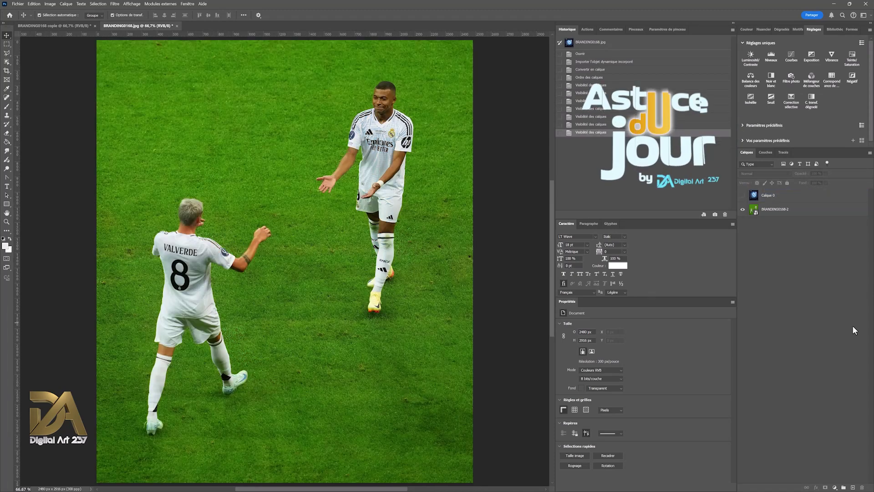
# Step: Show the finished poster layer Calque 0 above the photo and switch to the BRANDING0168 copie document
pyautogui.click(750, 209)
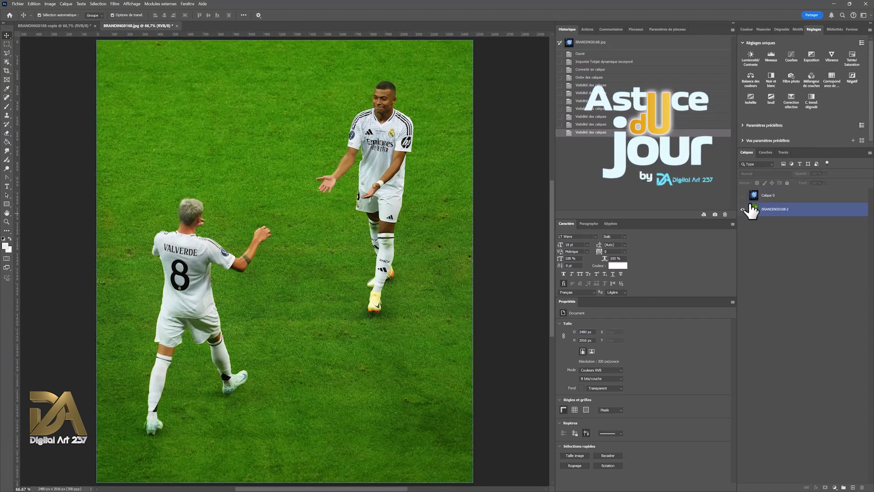
pyautogui.click(742, 195)
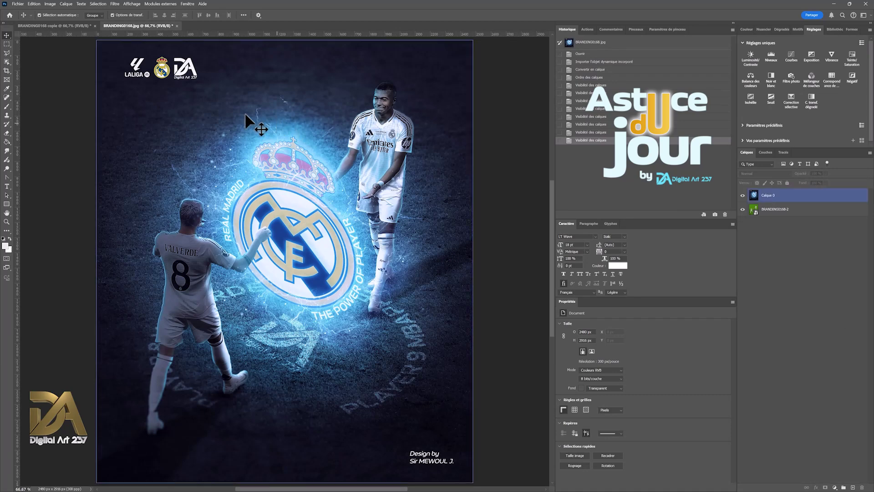
pyautogui.click(74, 27)
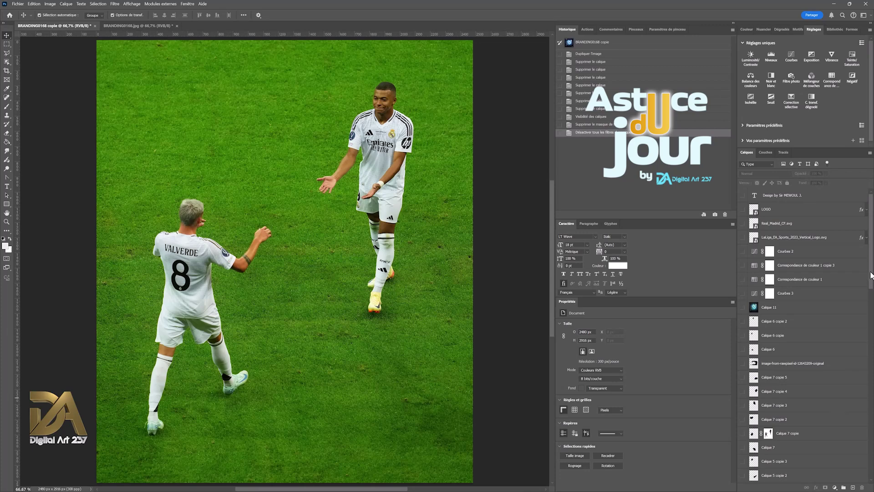
# Step: Enable the smart filters on the Calque 1 photo layer so the Blur Gallery effect applies
pyautogui.moveTo(872, 273); pyautogui.dragTo(871, 426)
pyautogui.scroll(-3, 804, 336)
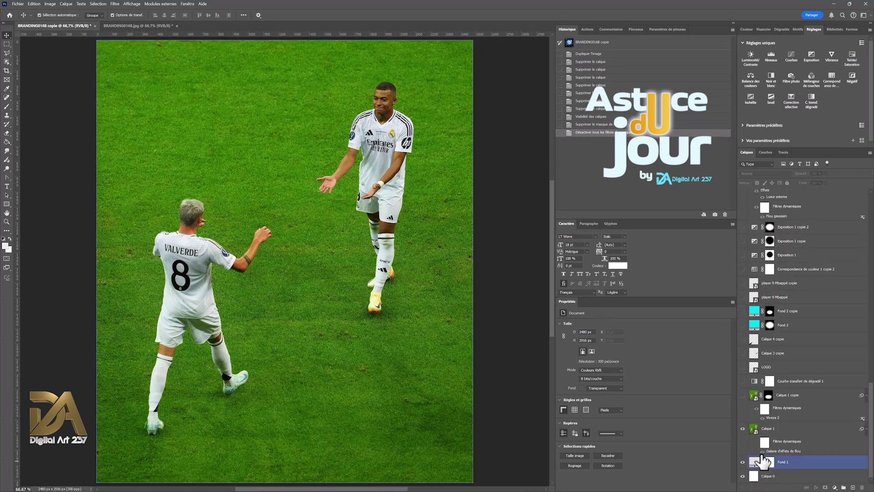
pyautogui.click(762, 452)
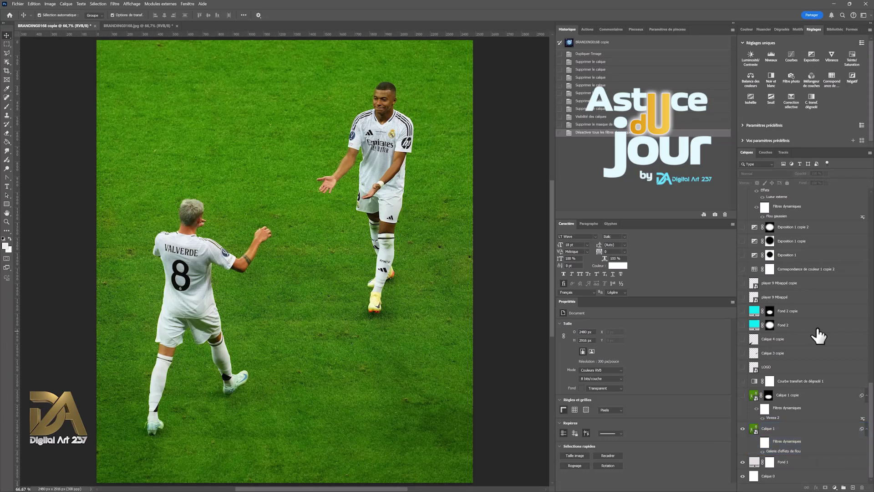
pyautogui.click(795, 433)
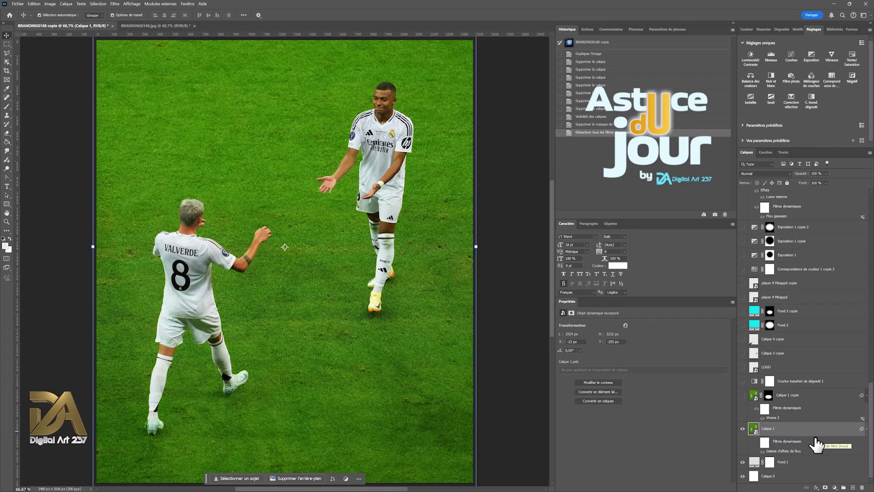
pyautogui.click(756, 442)
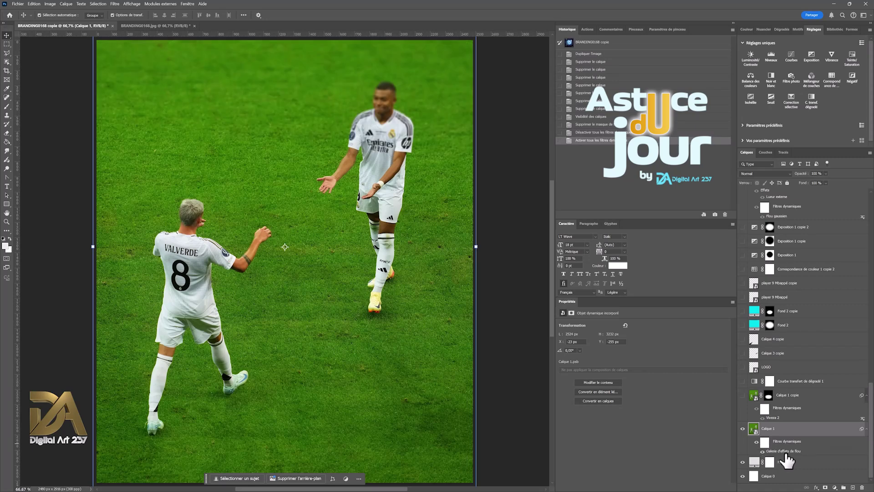
# Step: Look through the Blur Gallery filters available for the Calque 1 layer
pyautogui.click(116, 5)
pyautogui.moveTo(167, 110)
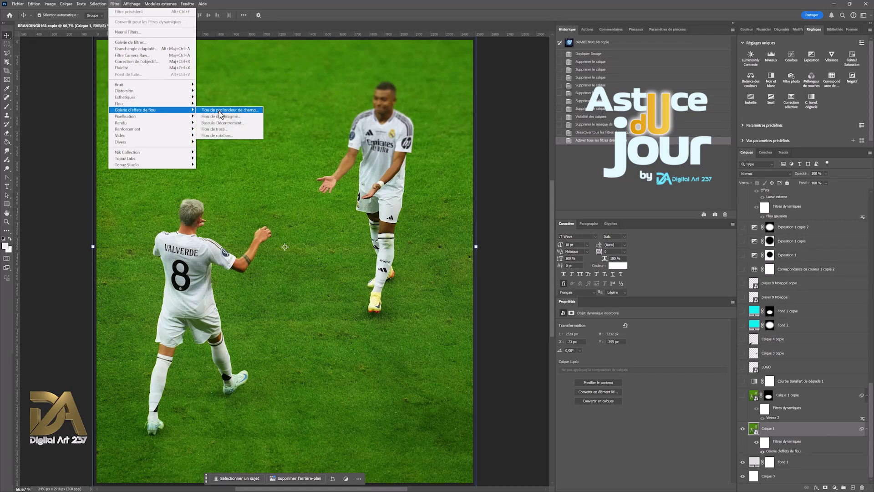
pyautogui.click(798, 451)
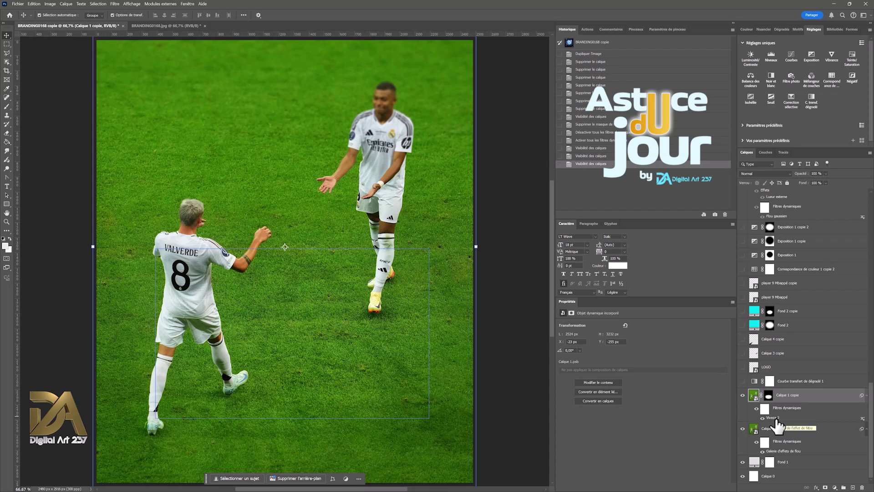
# Step: Locate Viveza 2 among the Nik Collection filters for the Calque 1 copie layer
pyautogui.click(116, 4)
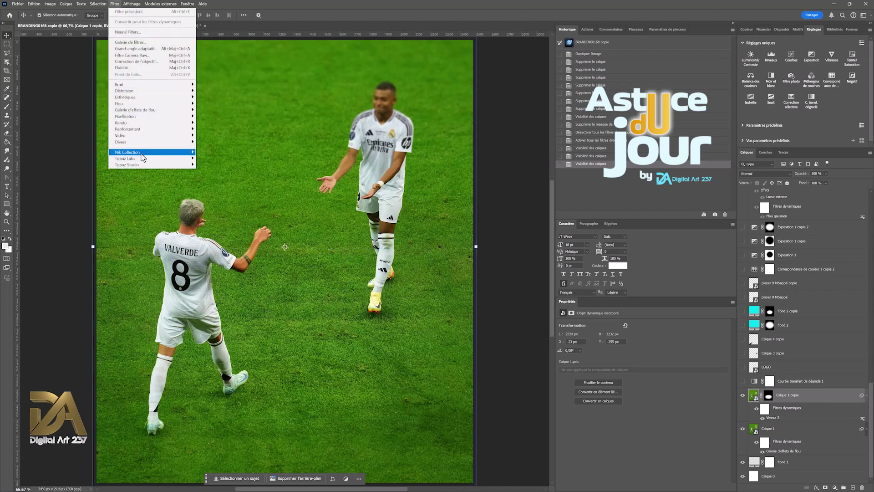
pyautogui.moveTo(143, 154)
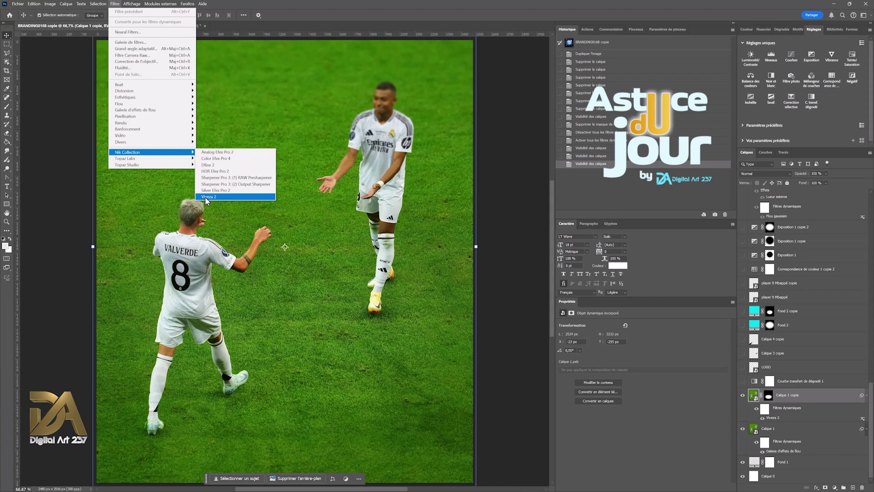
pyautogui.click(778, 423)
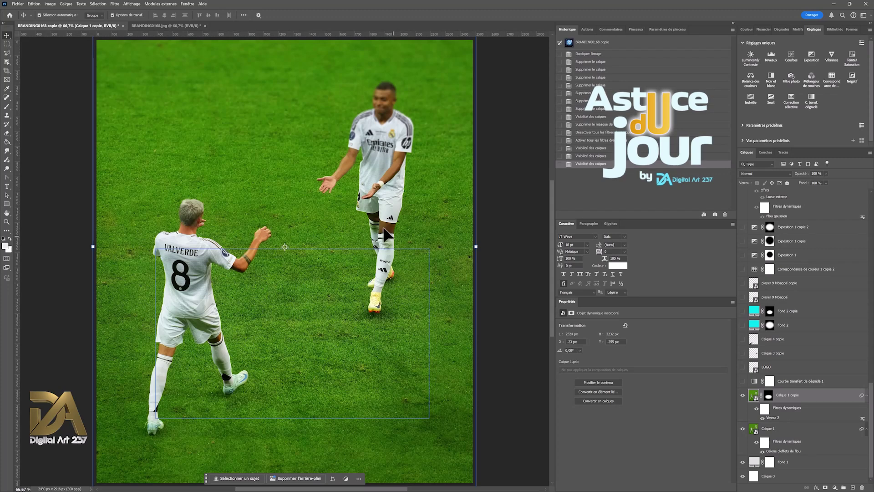
# Step: Show the gradient map adjustment layer Courbe transfert de dégradé 1 to render the photo in black and white
pyautogui.click(800, 383)
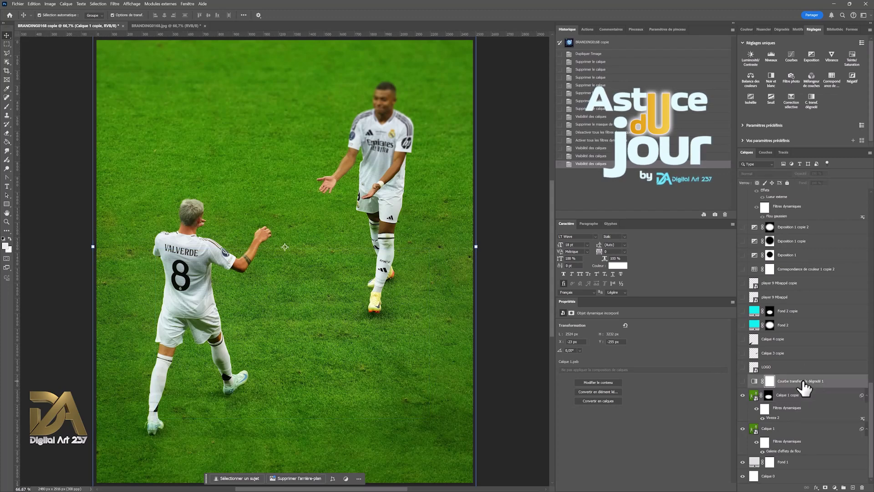
pyautogui.click(743, 381)
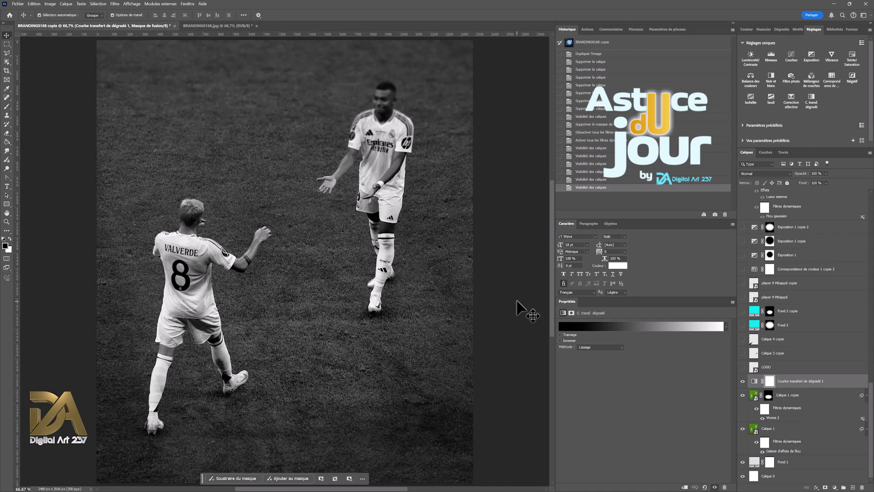
pyautogui.click(347, 281)
pyautogui.click(474, 435)
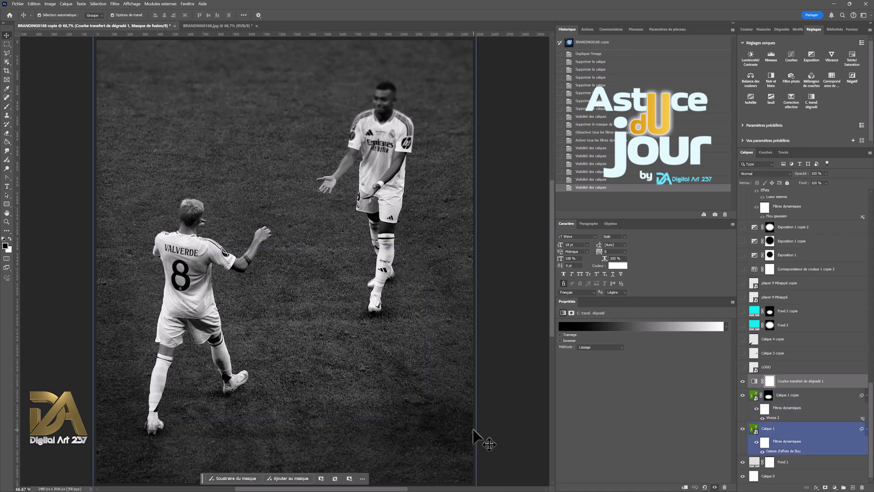
pyautogui.click(288, 374)
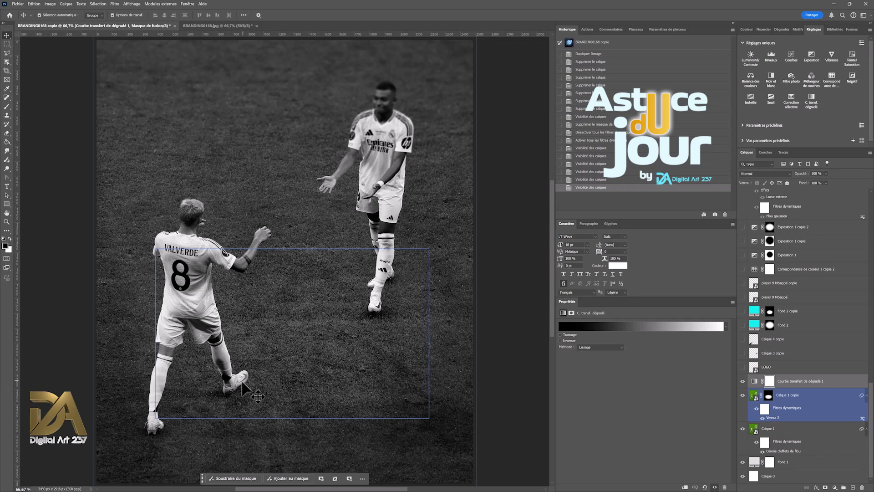
pyautogui.click(394, 250)
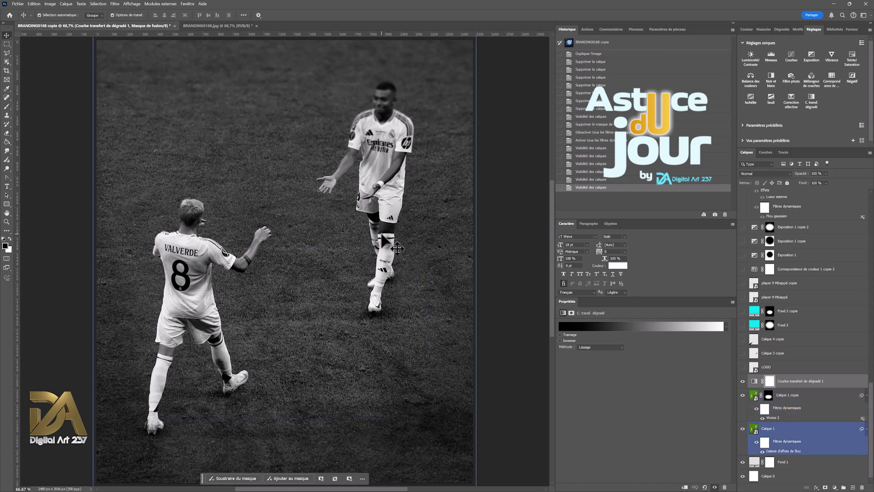
# Step: Show the LOGO layer on the grass and inspect its free-transform frame
pyautogui.click(774, 367)
pyautogui.click(742, 366)
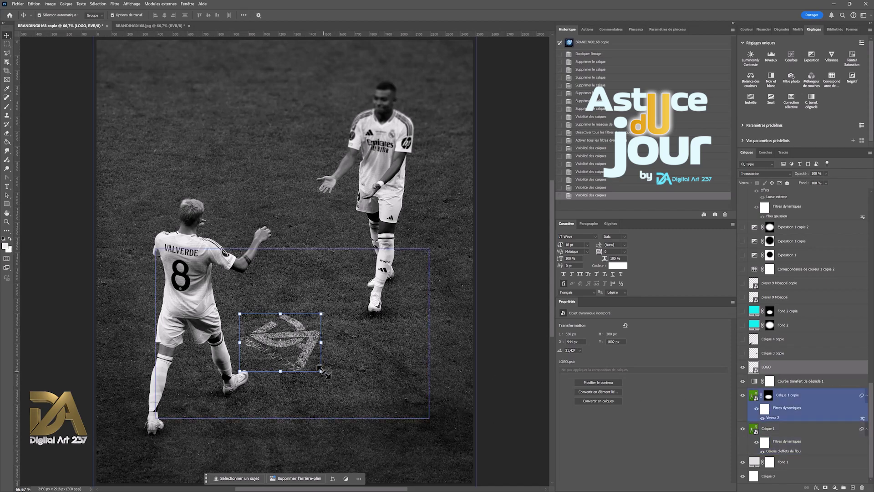
pyautogui.hotkey('ctrl', 't')
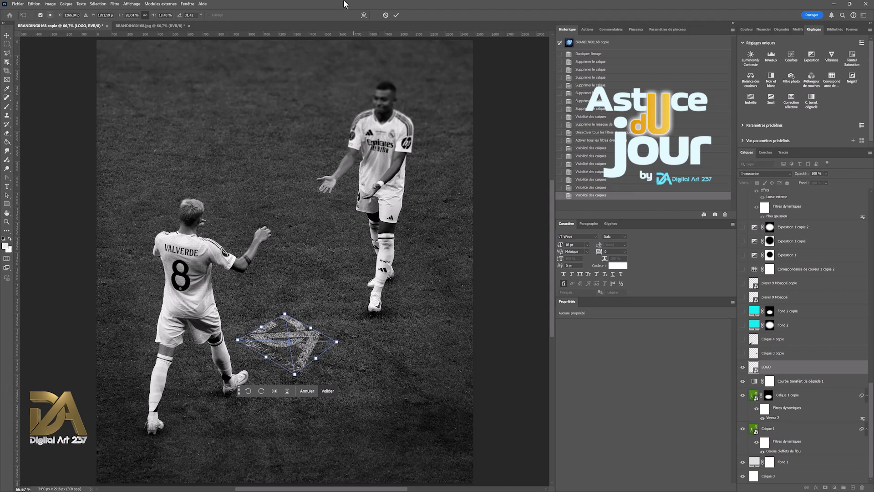
pyautogui.press('Return')
# Step: Show the players' shadow layers, Calque 3 copie and Calque 4 copie
pyautogui.click(411, 379)
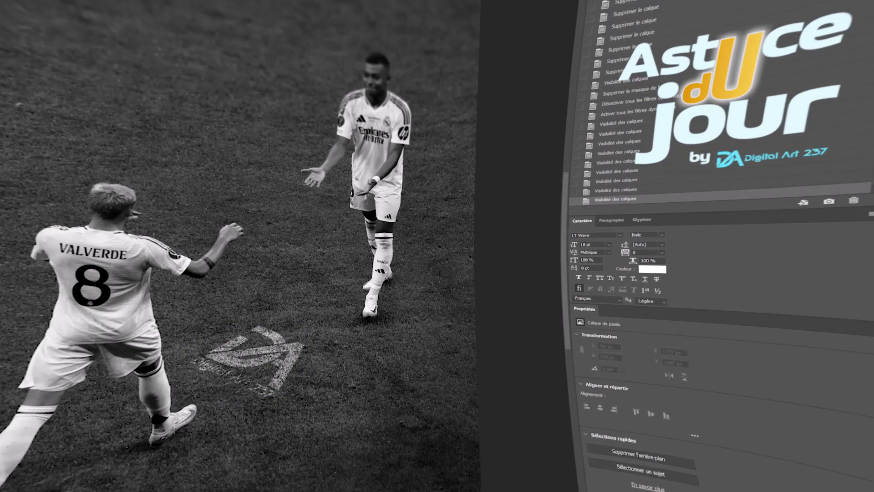
pyautogui.click(743, 353)
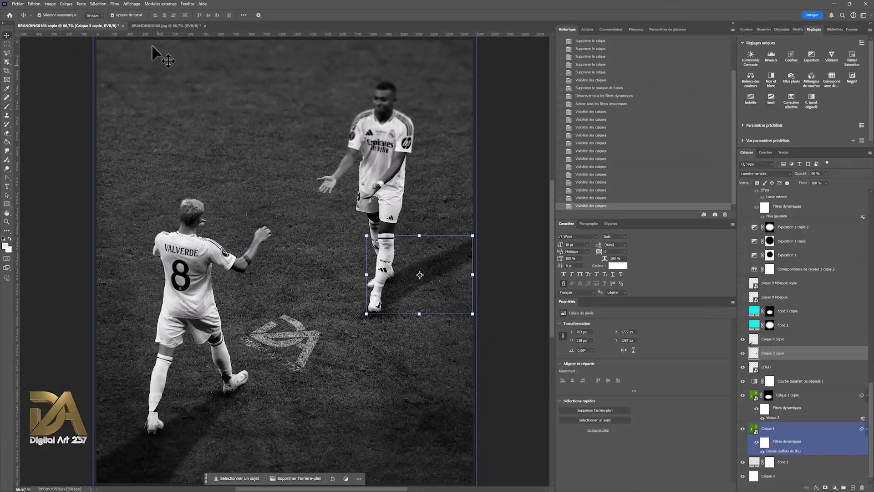
# Step: Look through the Blur filters available for the Calque 3 copie shadow layer
pyautogui.click(115, 4)
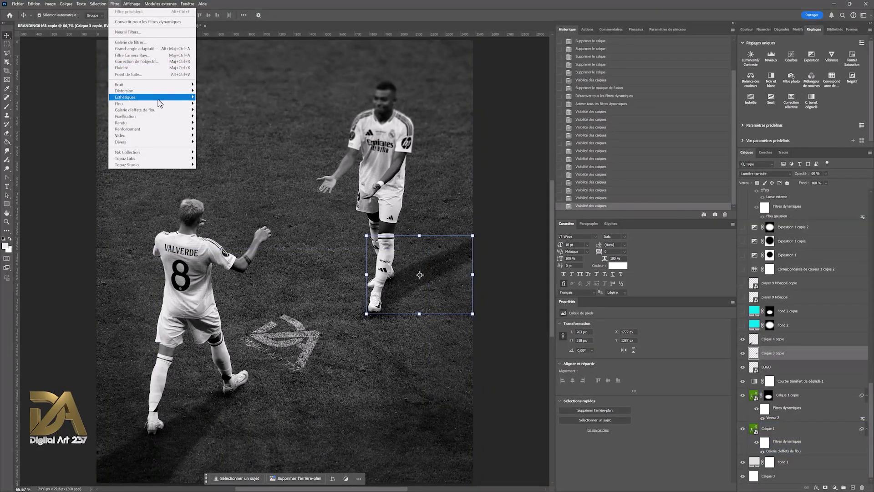
pyautogui.moveTo(137, 104)
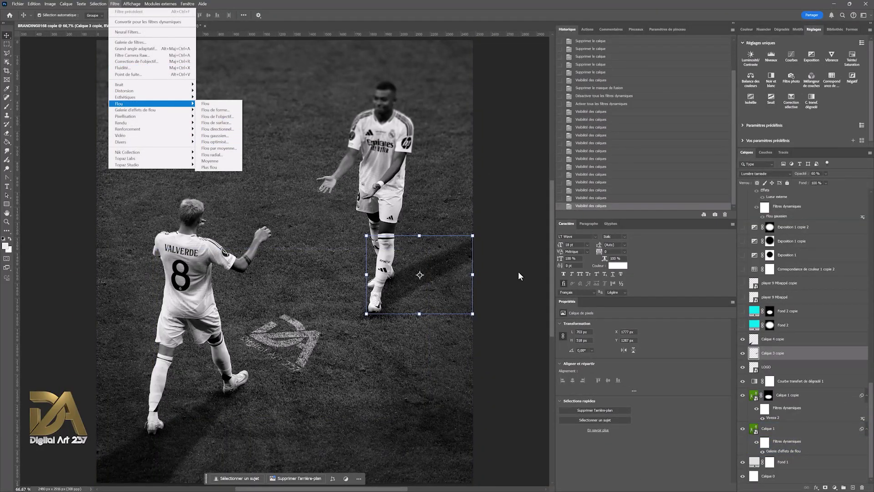
pyautogui.moveTo(813, 358); pyautogui.dragTo(814, 204)
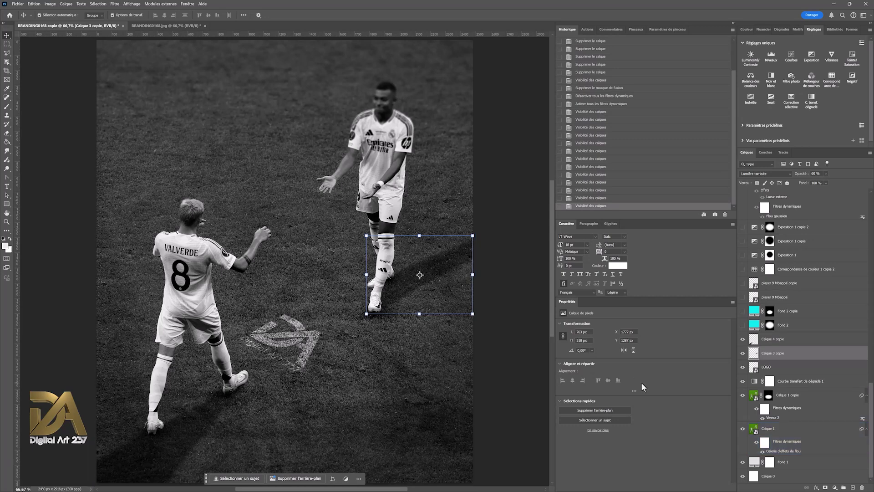
# Step: Show the cyan fill layer Fond 2 and examine its fill color and layer mask
pyautogui.click(742, 325)
pyautogui.click(752, 325)
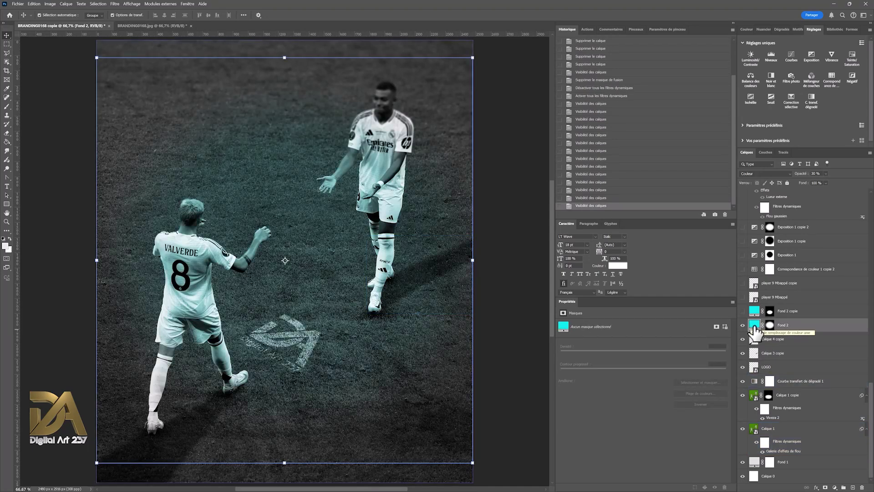
pyautogui.doubleClick(751, 325)
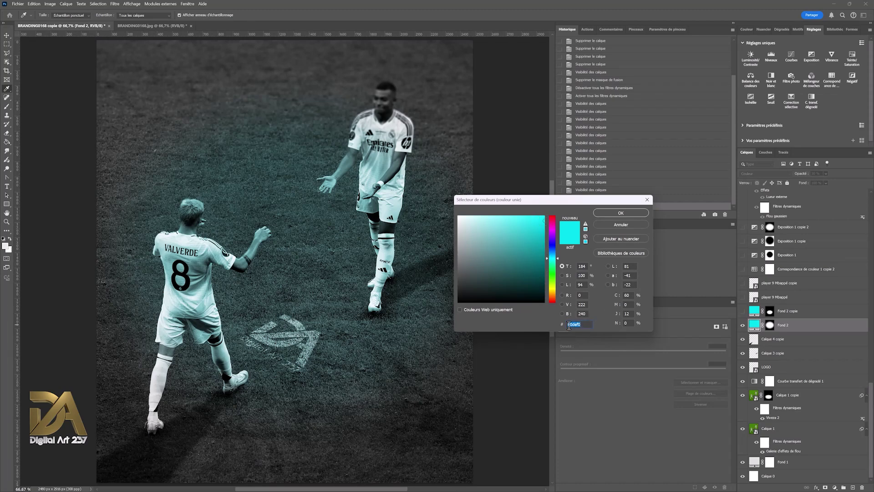
pyautogui.press('Return')
pyautogui.click(769, 325)
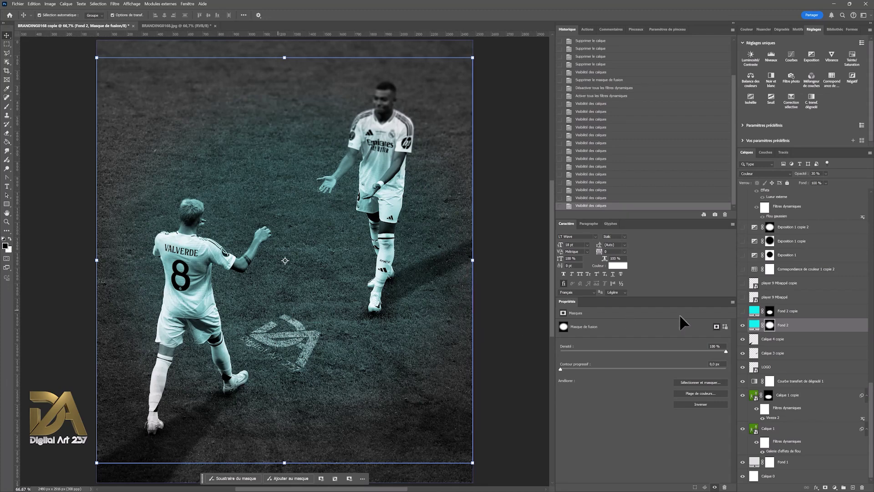
pyautogui.click(754, 324)
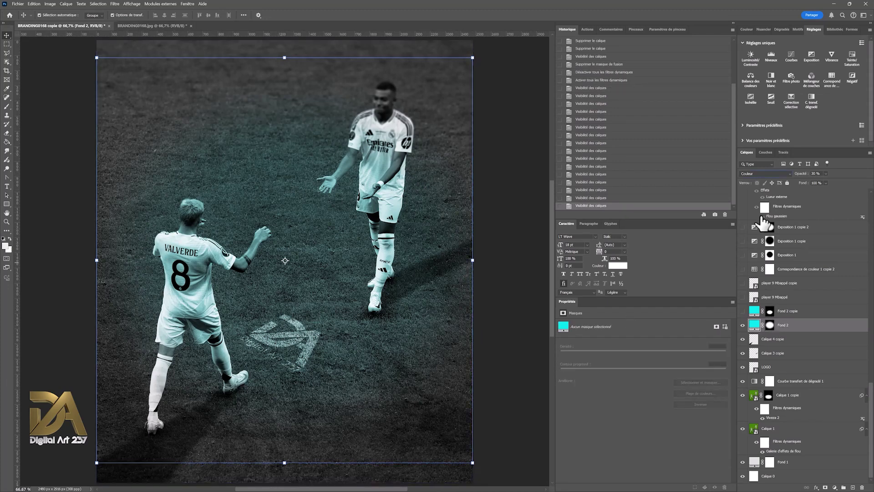
# Step: Try the Normal blending mode on Fond 2, restore Couleur, and compare the image with the layer hidden and shown
pyautogui.click(758, 176)
pyautogui.click(757, 176)
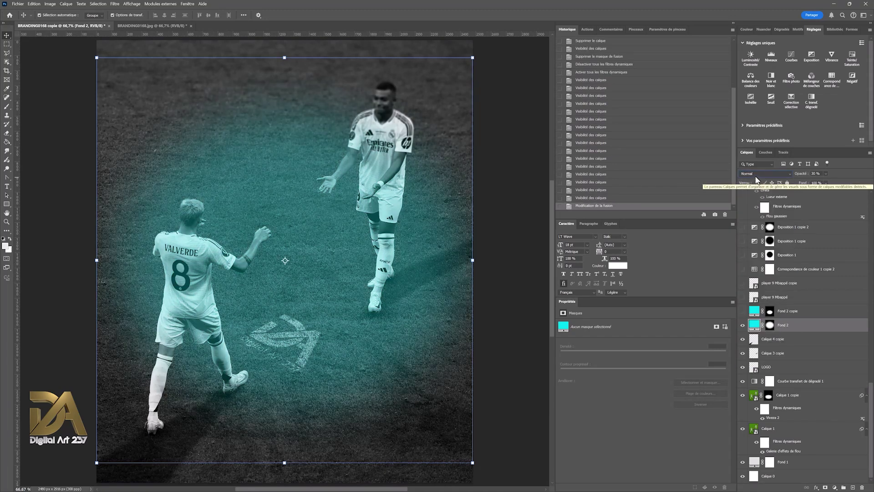
pyautogui.click(756, 177)
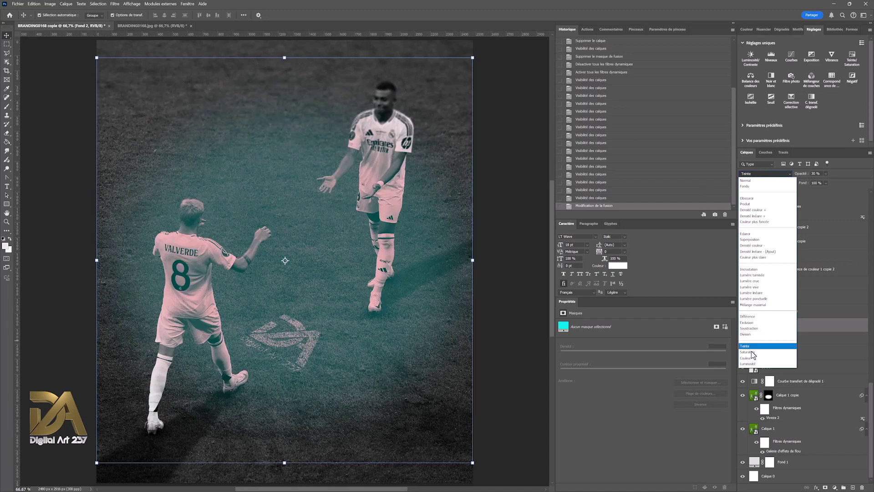
pyautogui.click(752, 358)
pyautogui.click(742, 325)
pyautogui.click(743, 325)
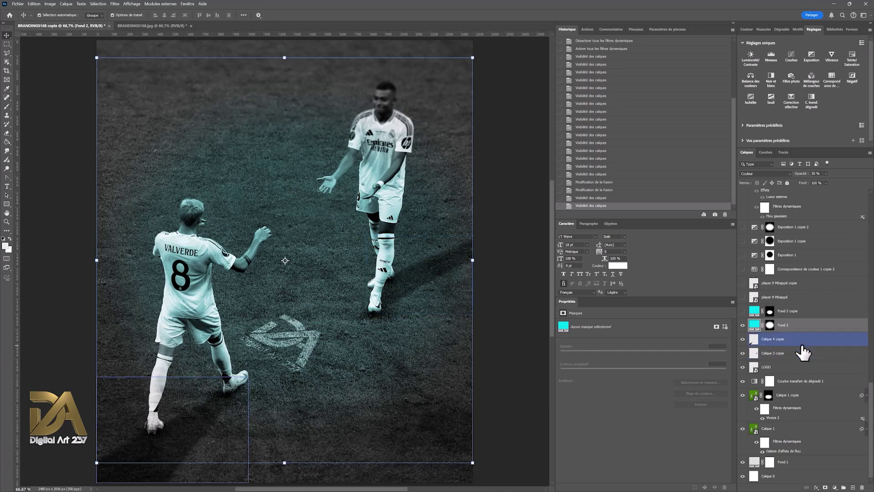
# Step: Show and select the second cyan fill layer, Fond 2 copie
pyautogui.click(742, 311)
pyautogui.click(791, 313)
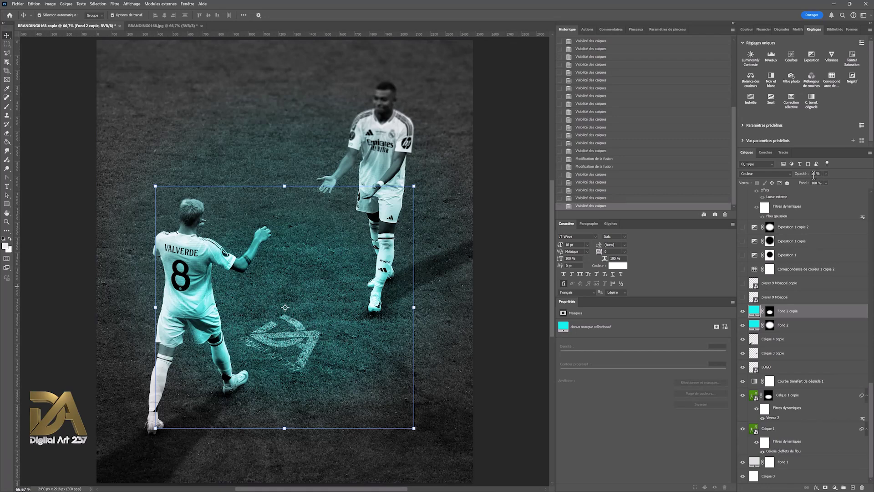
pyautogui.click(413, 427)
pyautogui.moveTo(413, 427); pyautogui.dragTo(410, 393)
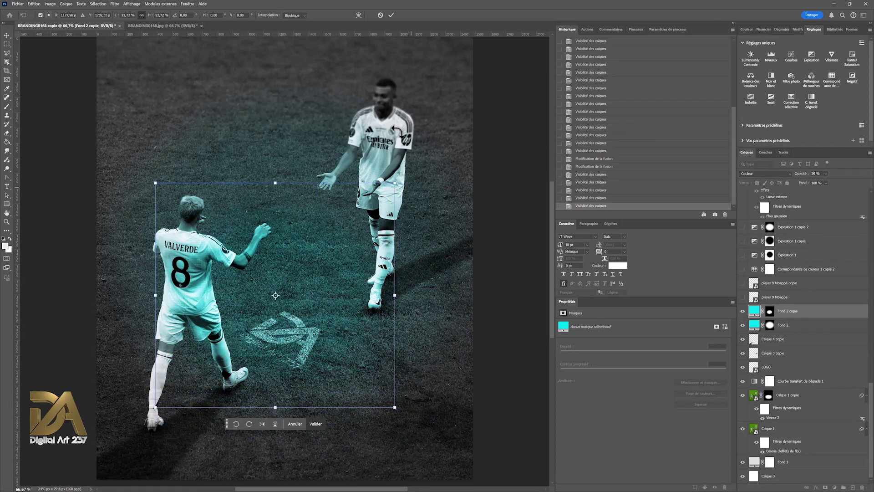
pyautogui.click(381, 16)
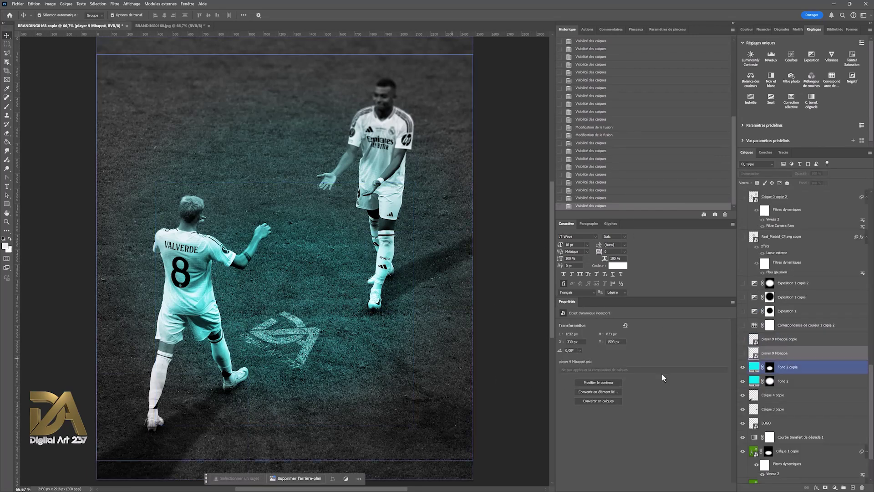
# Step: Show the player 9 Mbappé layer with the curved text on the grass
pyautogui.click(742, 353)
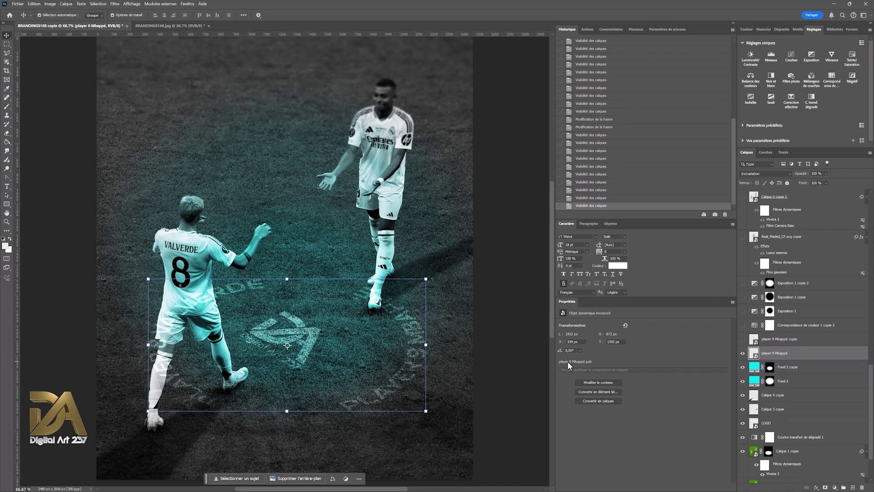
# Step: Open the player 9 Mbappé smart object's contents and show its Ellipse 1 copie and Ellipse 1 layers
pyautogui.doubleClick(756, 357)
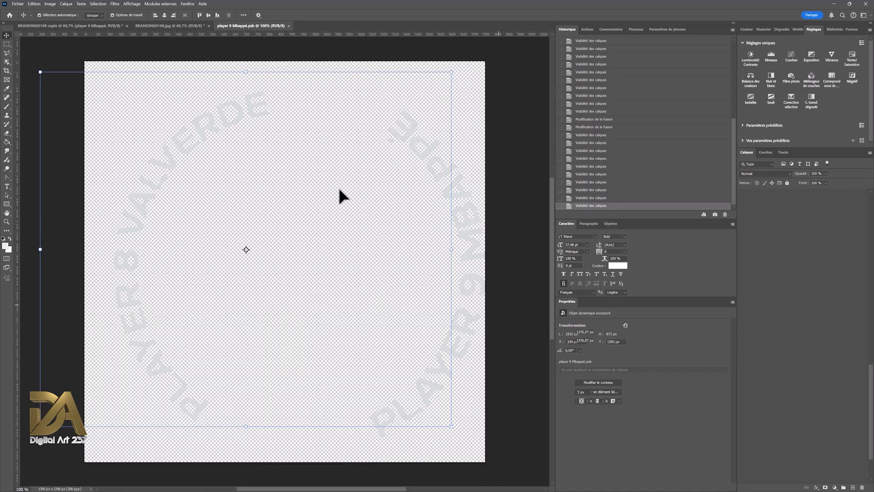
pyautogui.click(743, 223)
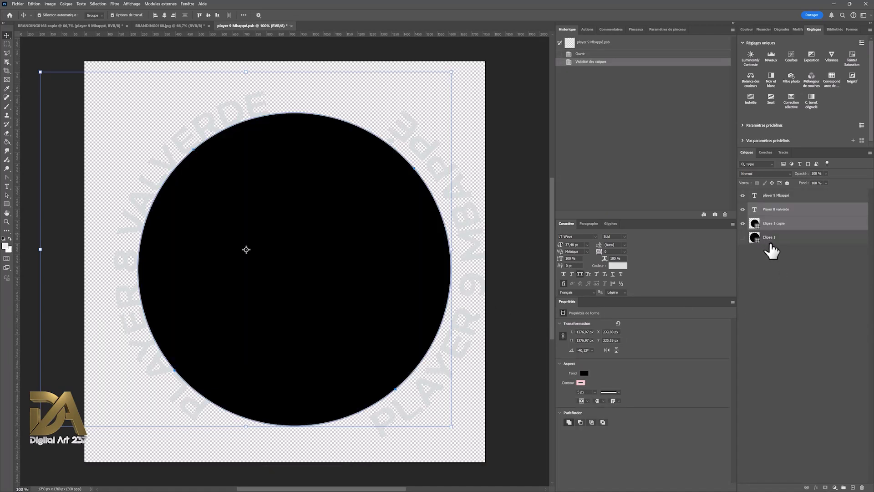
pyautogui.click(743, 237)
pyautogui.click(771, 250)
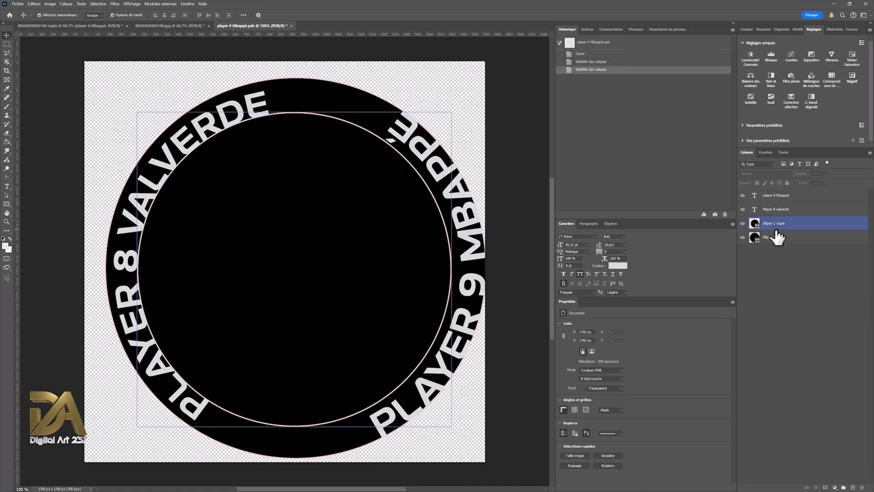
# Step: Examine the shape tools, the Type tool and the Ellipse 1 copie path behind the curved text, and close the smart object's document
pyautogui.click(8, 206)
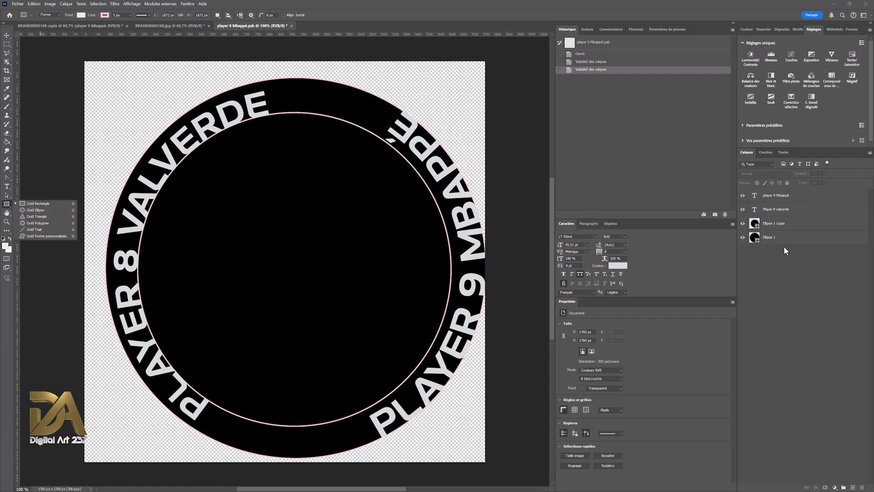
pyautogui.click(764, 280)
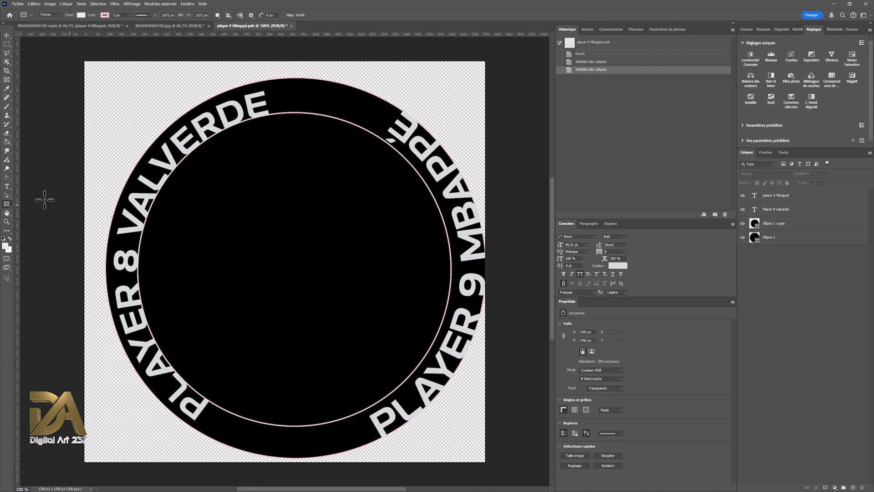
pyautogui.click(8, 188)
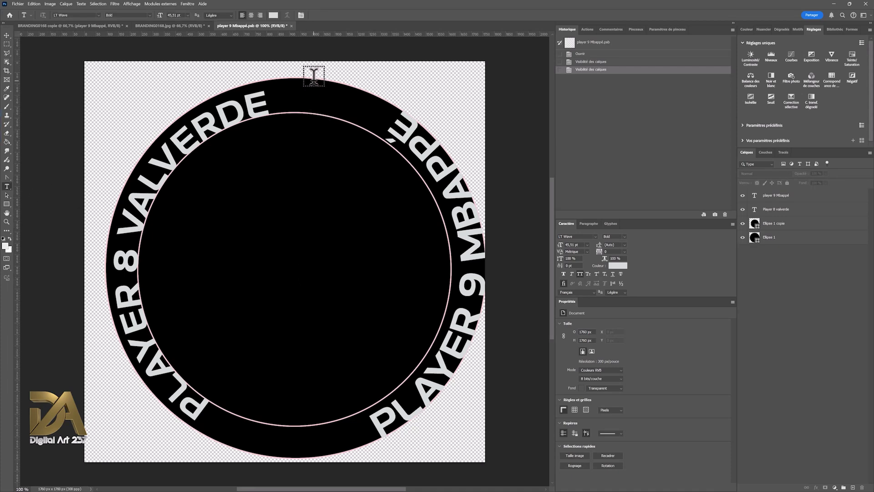
pyautogui.click(776, 227)
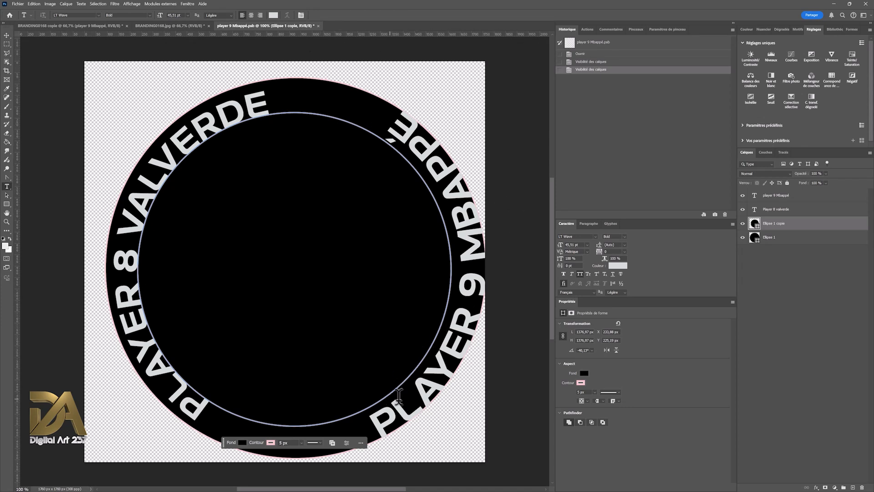
pyautogui.hotkey('ctrl', 's')
pyautogui.hotkey('ctrl', 'w')
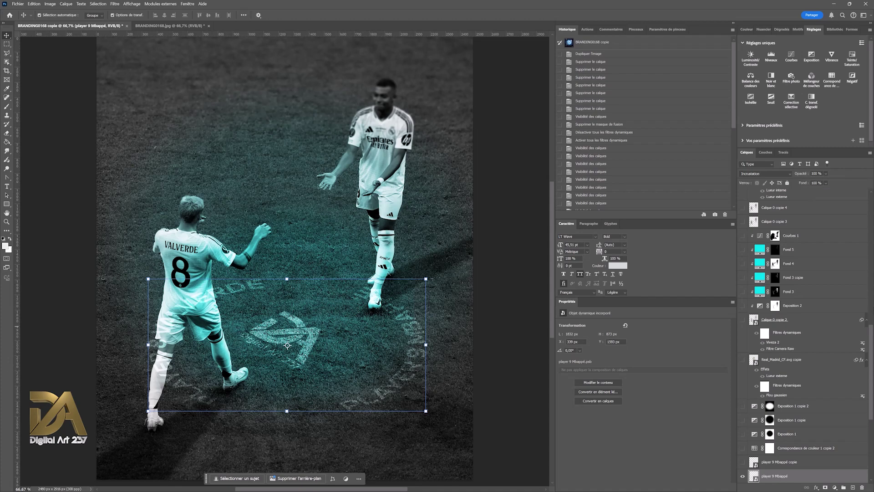
# Step: Show the duplicate text layer player 9 Mbappé copie above the original curved-text layer
pyautogui.scroll(-3, 801, 387)
pyautogui.click(742, 420)
pyautogui.click(763, 421)
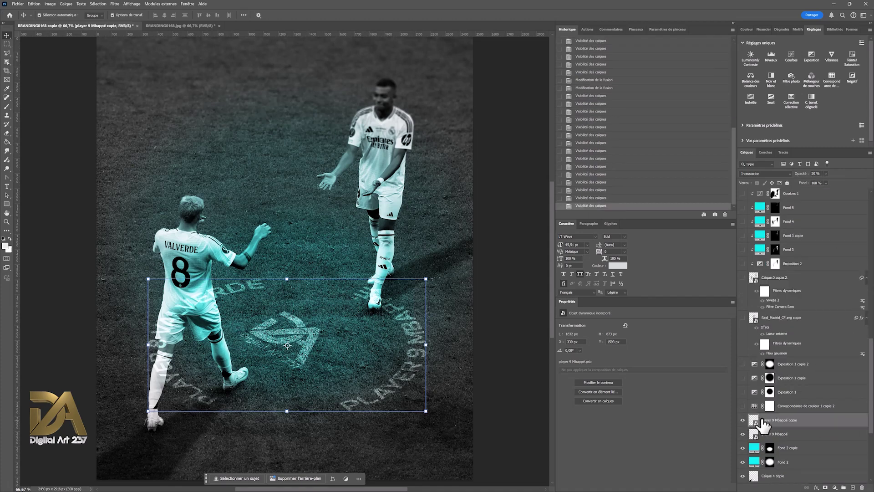
pyautogui.click(791, 437)
# Step: Show the Correspondance de couleur 1 copie 2 adjustment layer and examine its 3DLUT choices, keeping Crisp_Winter.look
pyautogui.click(801, 406)
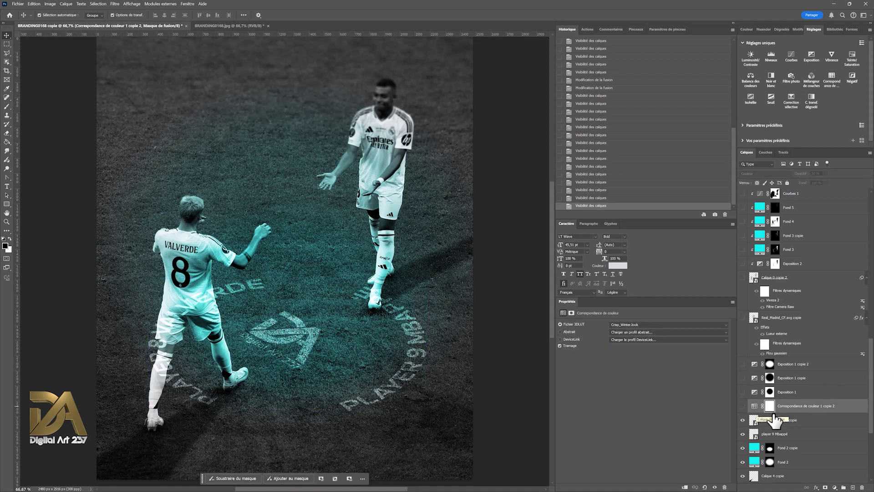
pyautogui.hotkey('ctrl', ',')
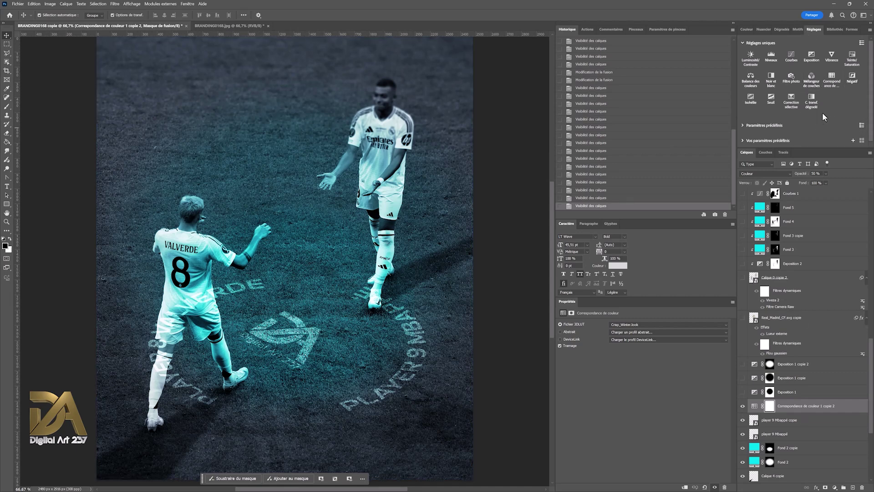
pyautogui.click(755, 406)
pyautogui.click(644, 326)
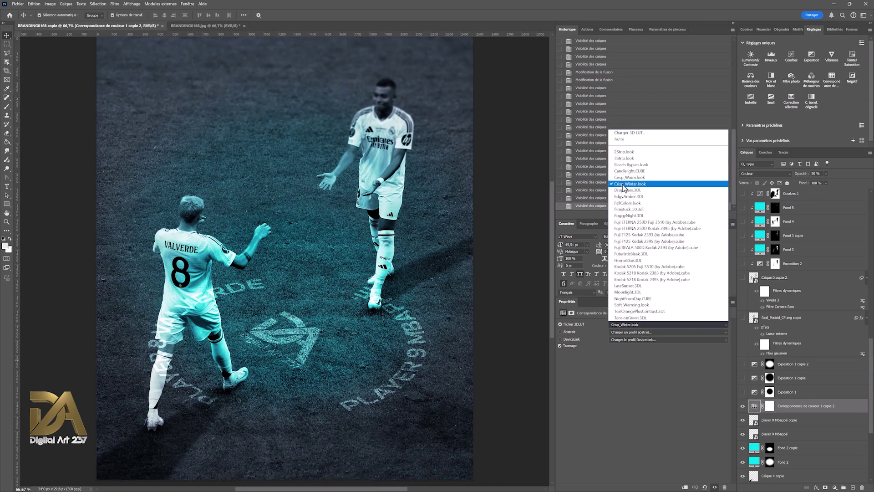
pyautogui.click(834, 415)
pyautogui.click(837, 410)
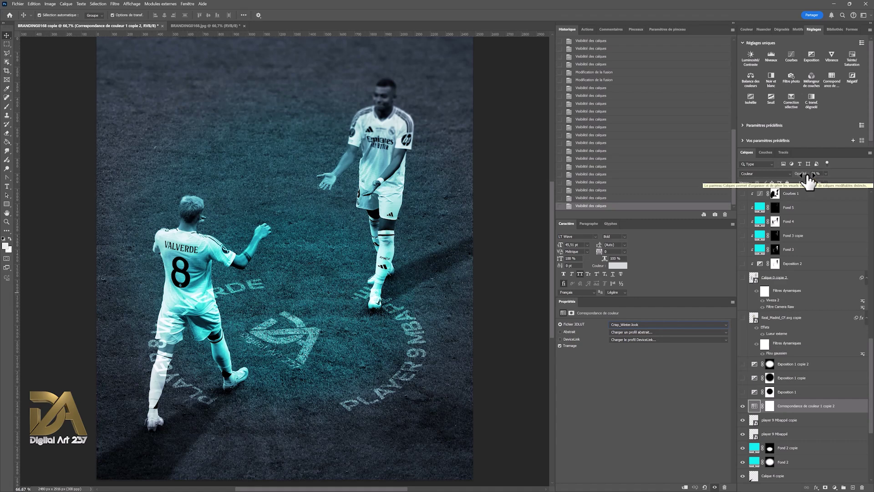
# Step: Show the Exposition 1 adjustment layer and examine its exposure settings
pyautogui.click(797, 392)
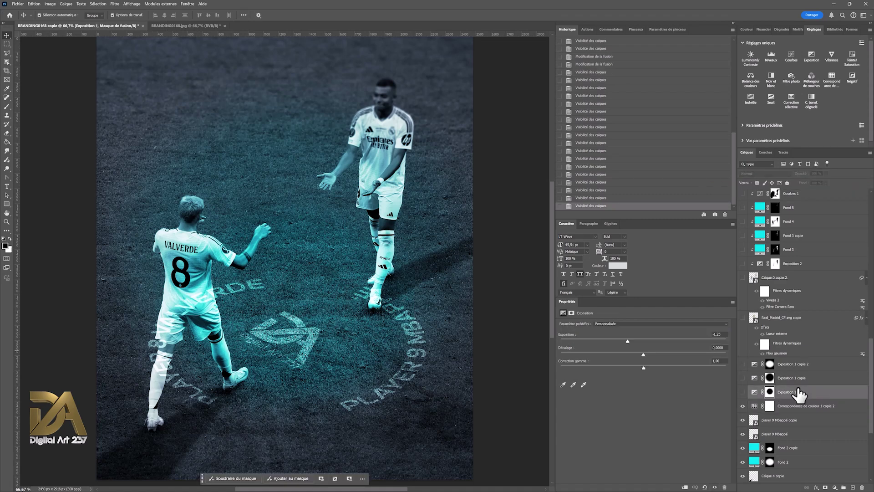
pyautogui.click(743, 392)
pyautogui.click(743, 392)
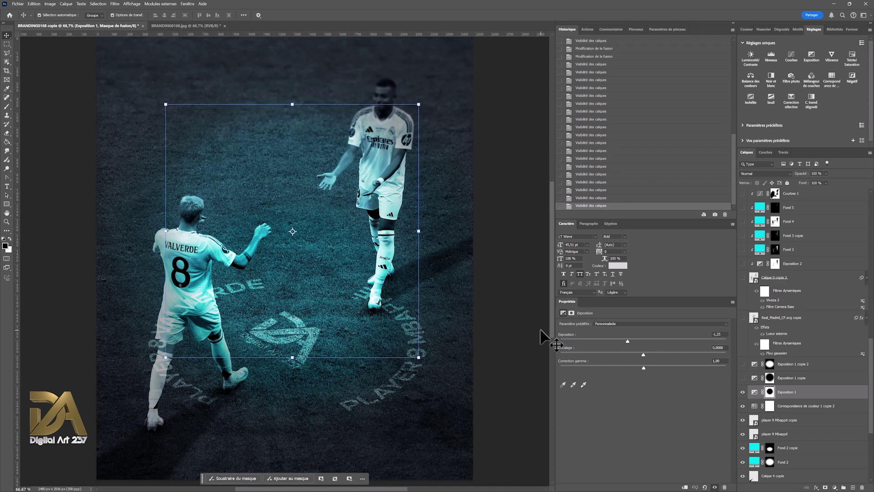
pyautogui.click(755, 392)
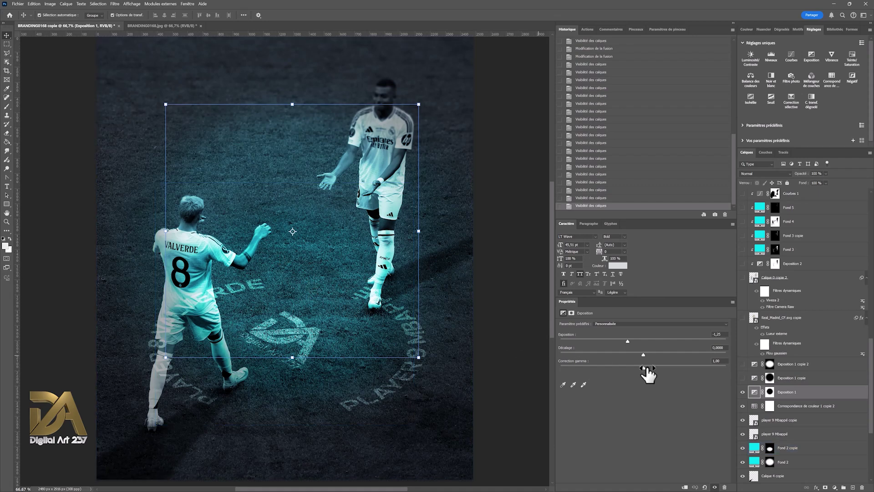
# Step: Show the Exposition 1 copie layer, examine its mask, and compare its extent with Exposition 1
pyautogui.click(788, 378)
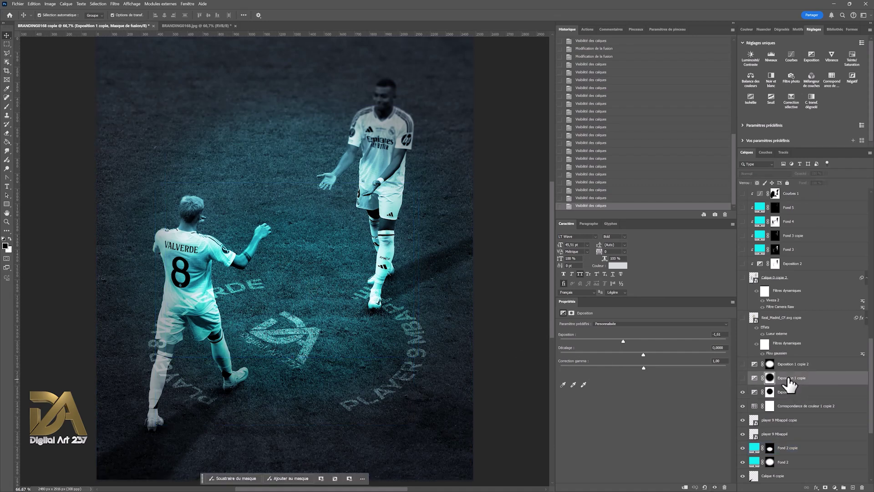
pyautogui.click(744, 378)
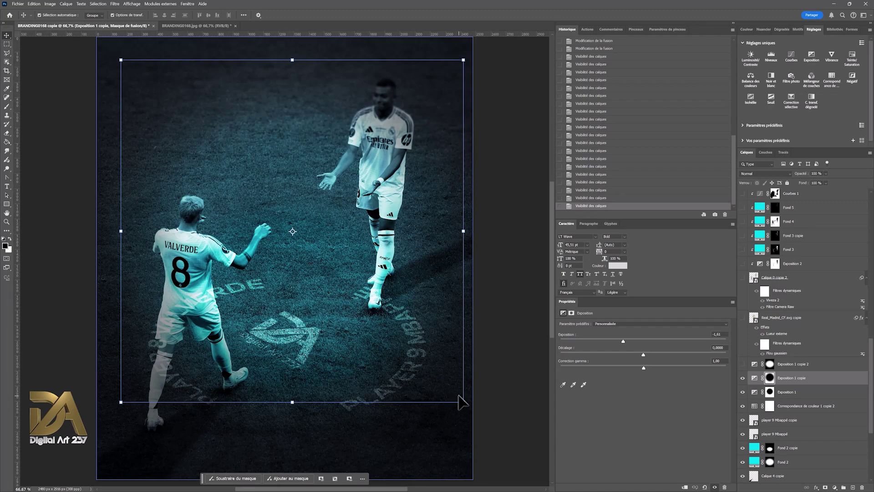
pyautogui.click(769, 378)
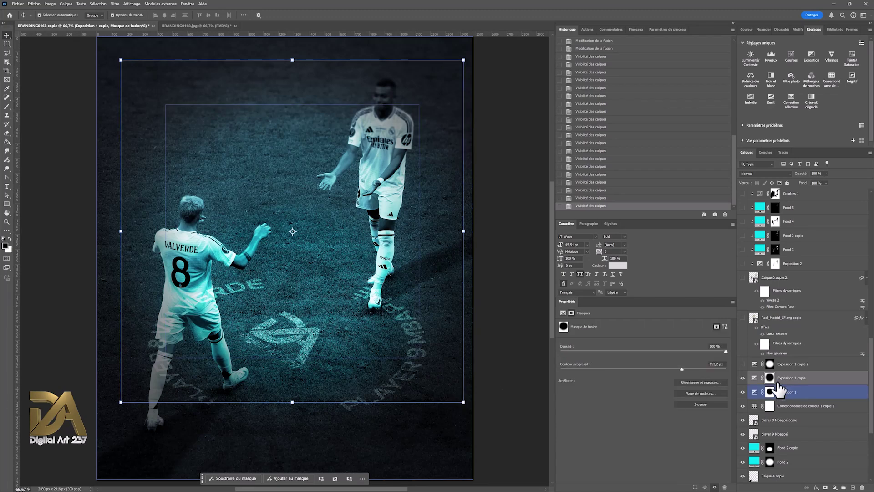
pyautogui.click(787, 393)
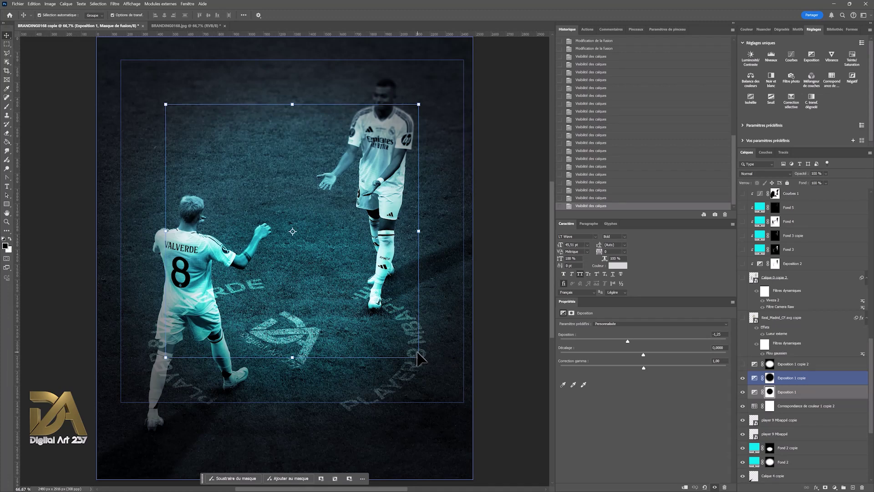
pyautogui.click(804, 379)
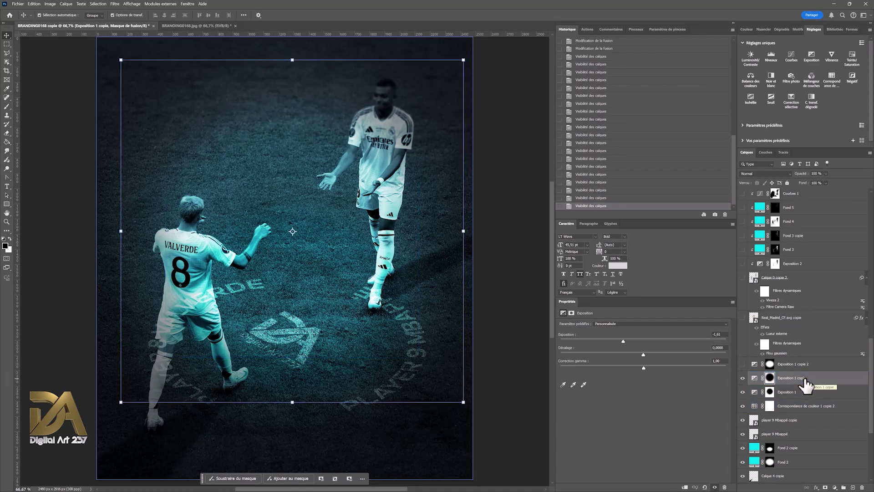
pyautogui.click(532, 210)
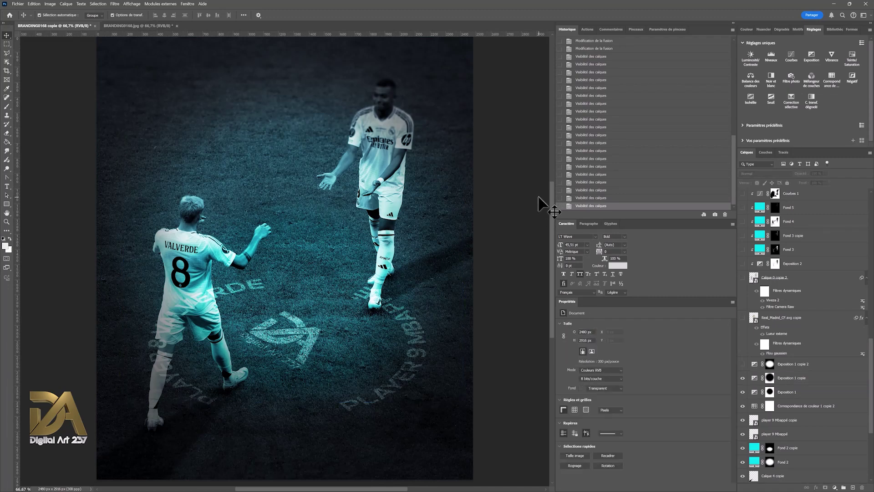
# Step: Show the Exposition 1 copie 2 adjustment layer and examine its exposure settings
pyautogui.click(828, 365)
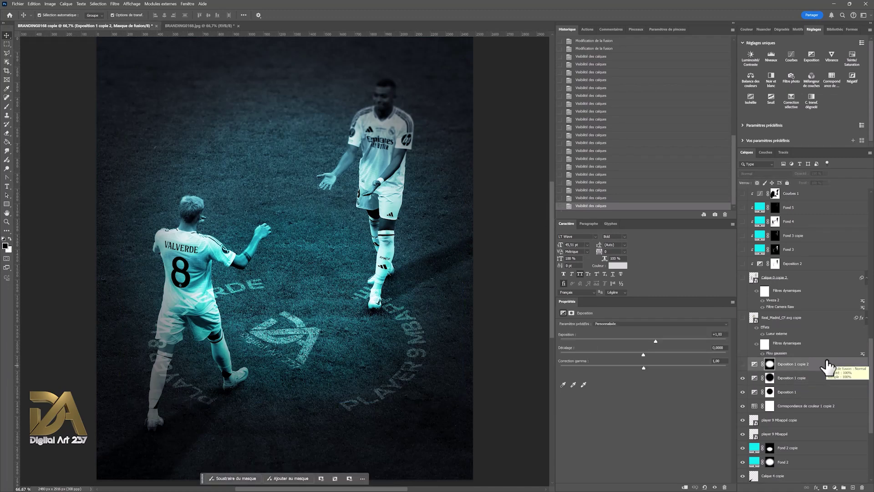
pyautogui.click(742, 364)
pyautogui.click(754, 363)
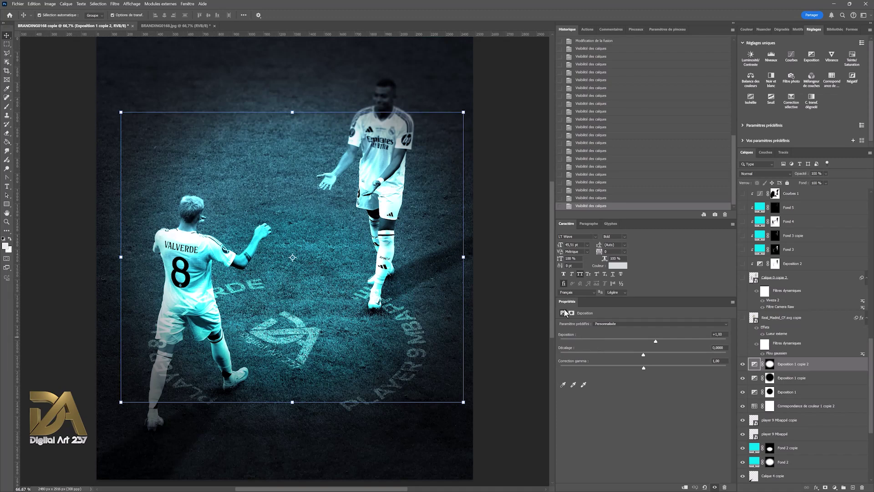
# Step: Show the Real_Madrid_CF.svg copie logo layer and the cut-out players layer Calque 0 copie 2
pyautogui.click(772, 319)
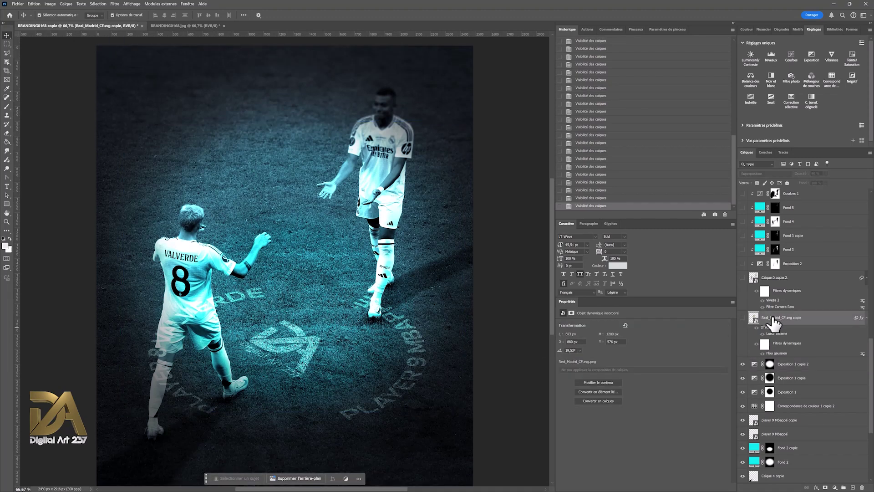
pyautogui.click(742, 318)
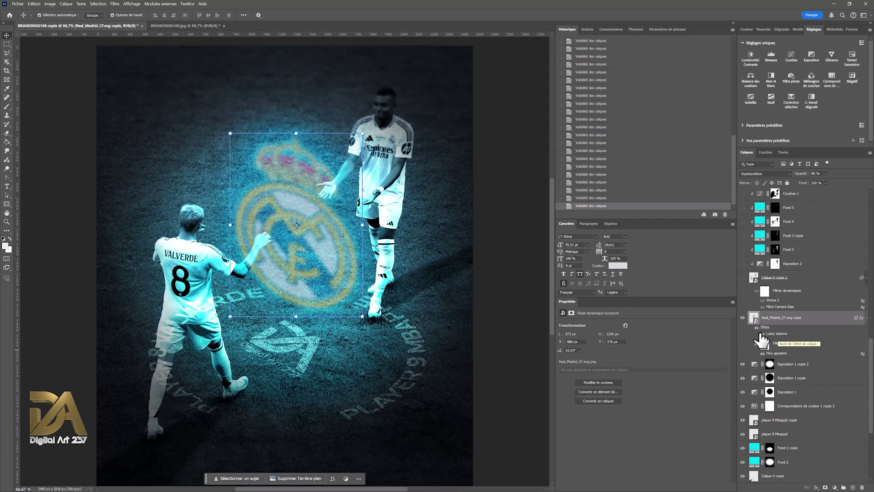
pyautogui.click(792, 364)
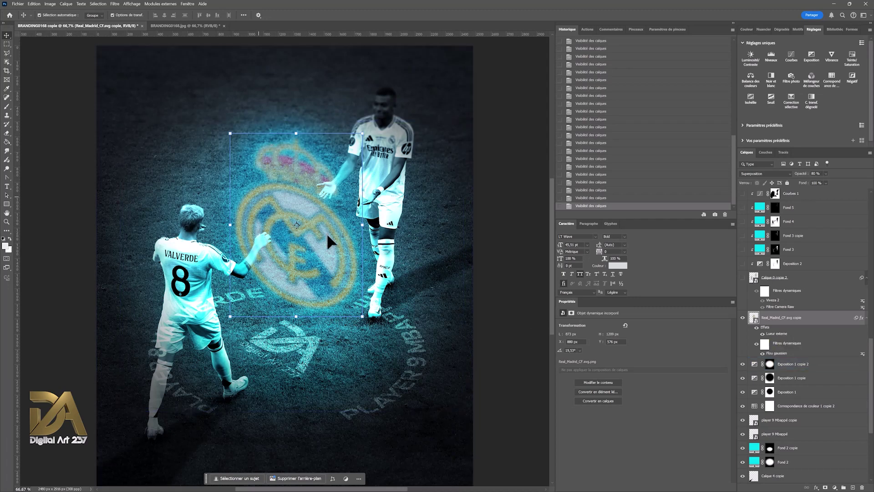
pyautogui.keyDown('ctrl'); pyautogui.click(783, 365); pyautogui.keyUp('ctrl')
pyautogui.scroll(1, 806, 333)
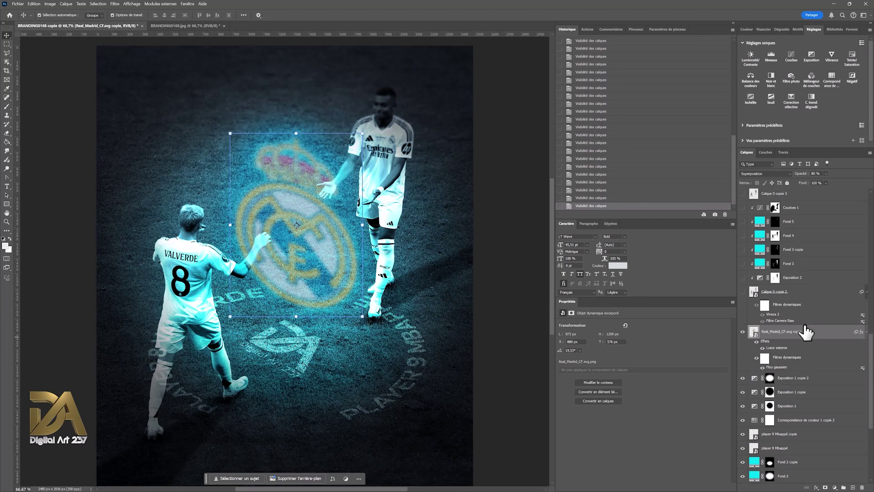
pyautogui.click(743, 293)
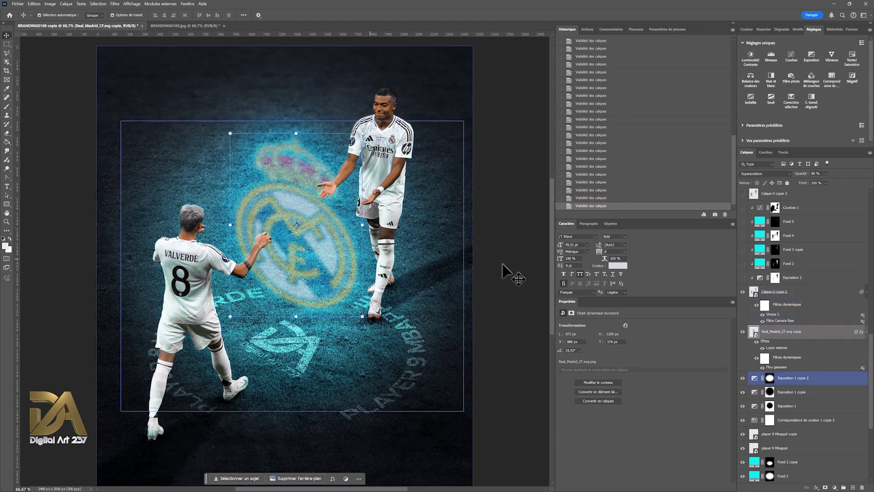
# Step: Show the clipped Exposition 2 adjustment layer above the players and examine its layer mask and exposure settings
pyautogui.scroll(1, 815, 314)
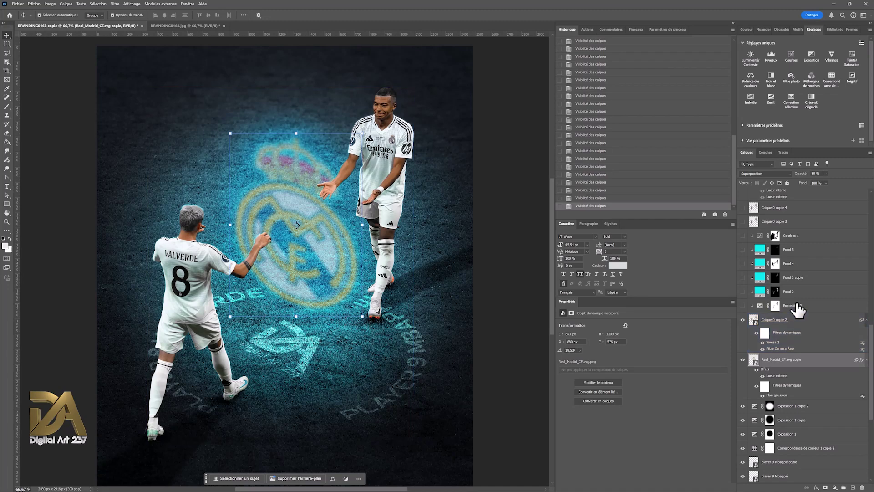
pyautogui.click(796, 309)
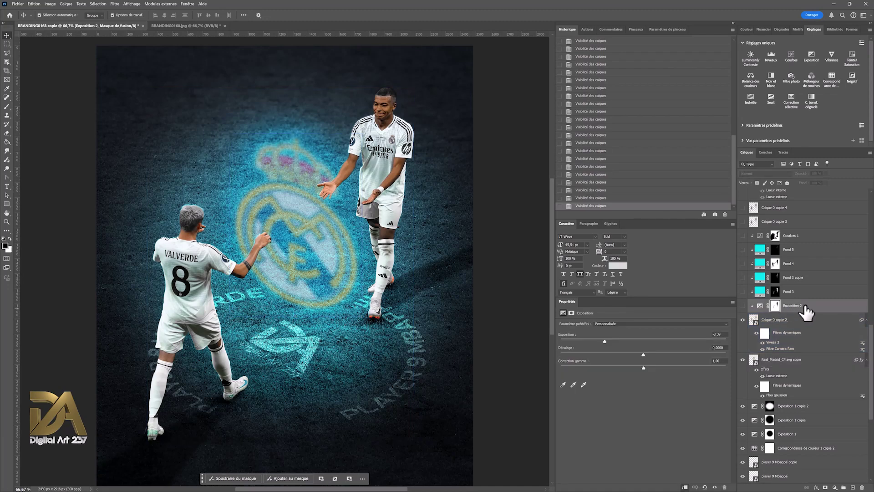
pyautogui.click(742, 306)
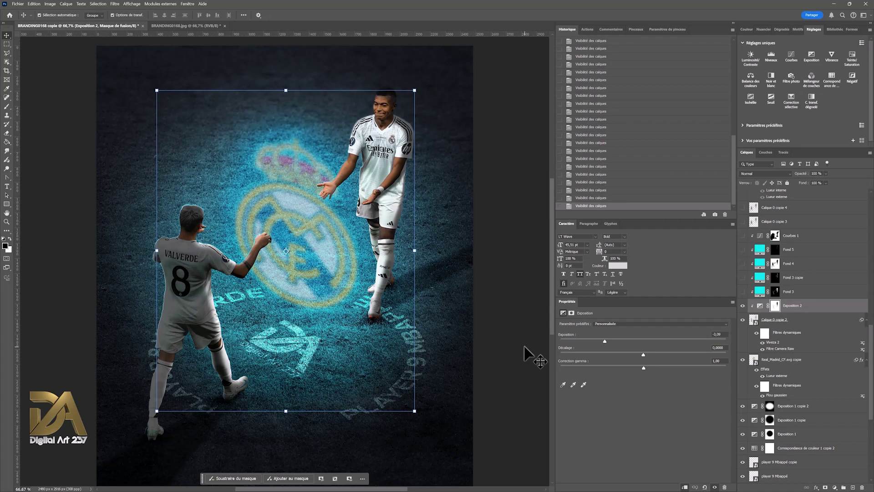
pyautogui.click(384, 107)
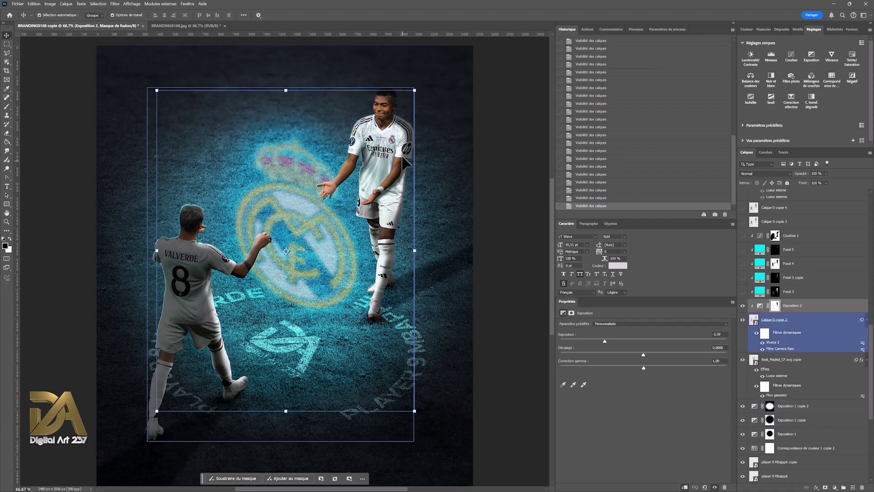
pyautogui.click(776, 307)
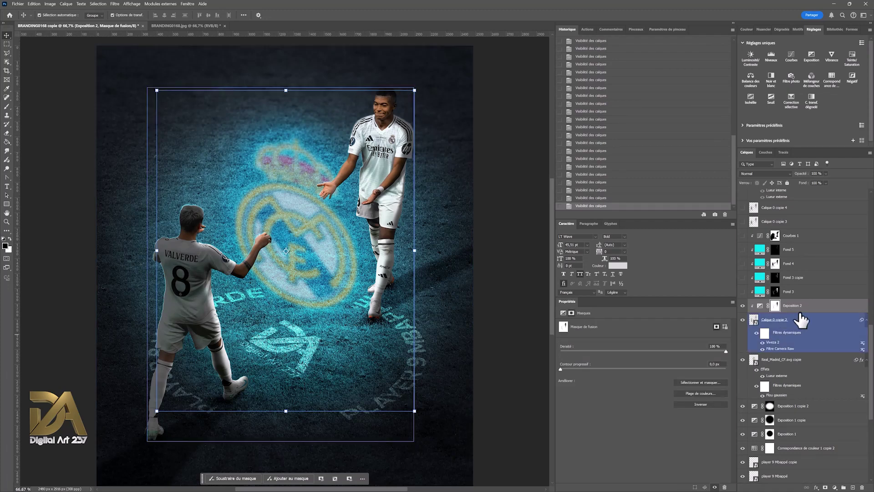
pyautogui.click(760, 306)
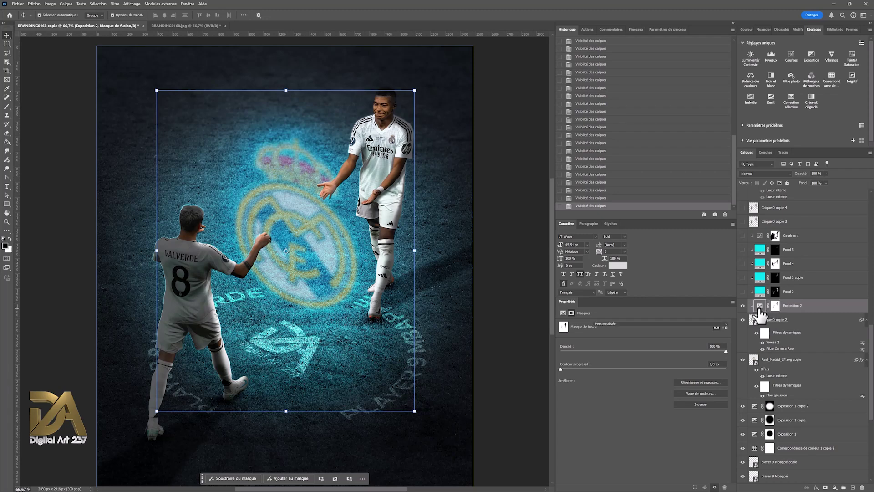
# Step: Disable the Exposition 2 layer mask to compare its effect on the players, and re-enable it
pyautogui.click(775, 306)
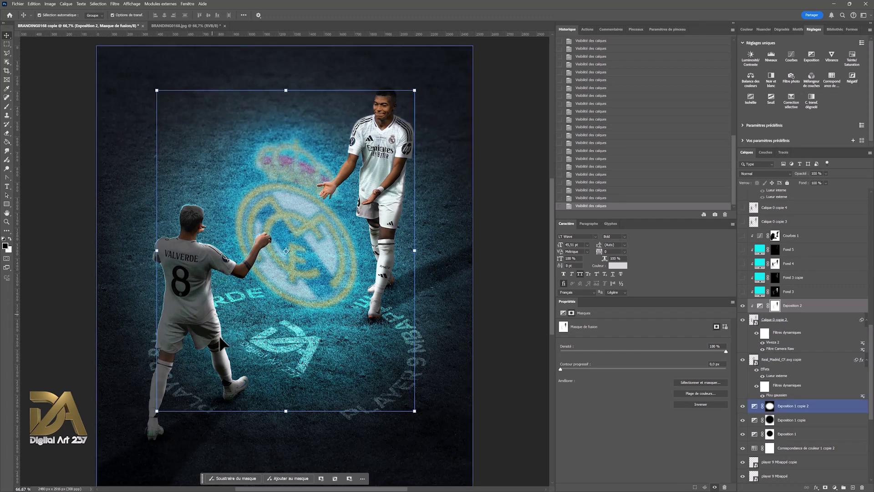
pyautogui.rightClick(776, 309)
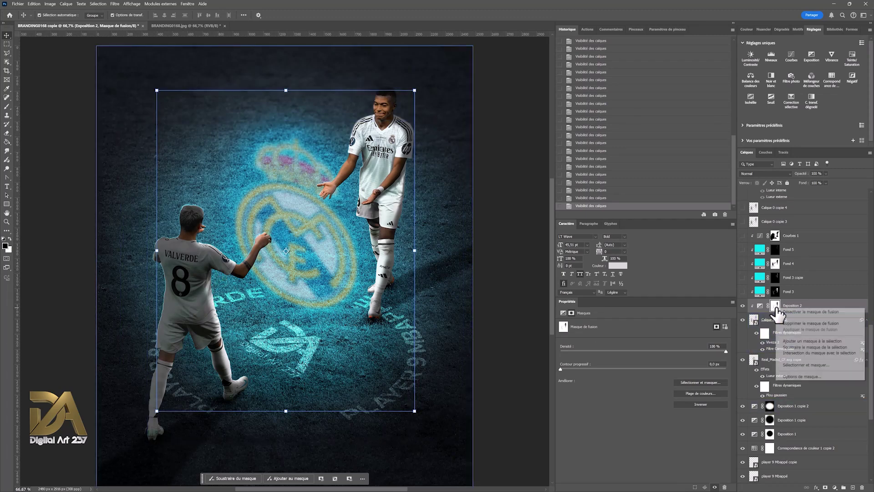
pyautogui.click(783, 312)
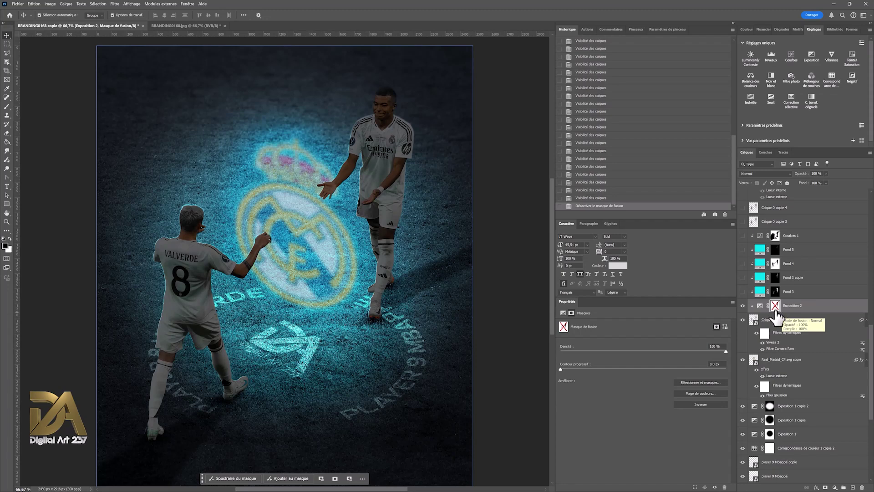
pyautogui.click(775, 308)
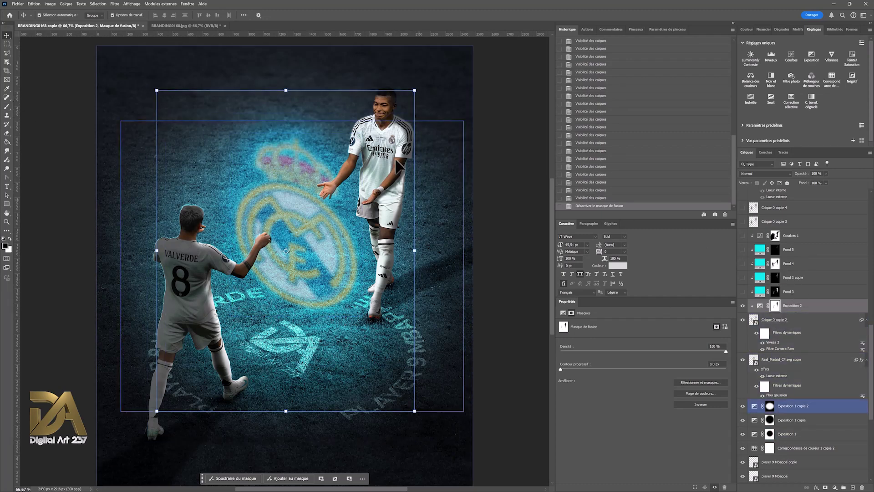
# Step: Show the clipped cyan fill layer Fond 3 and compare it with the neighbouring Fond 3 copie and Exposition 2 layers
pyautogui.scroll(3, 811, 362)
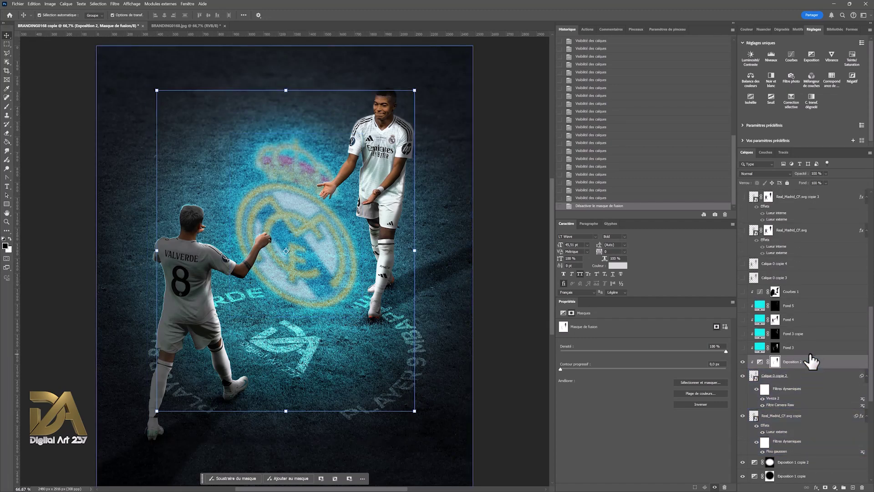
pyautogui.click(797, 348)
pyautogui.click(742, 348)
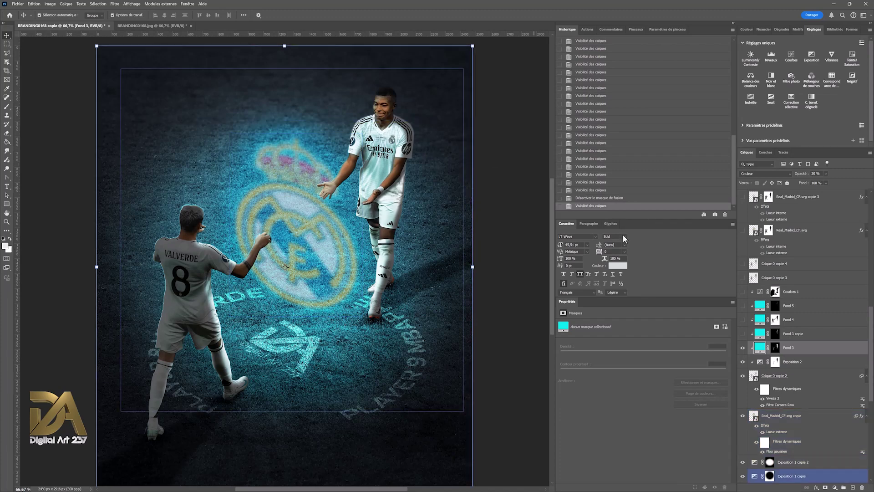
pyautogui.click(760, 335)
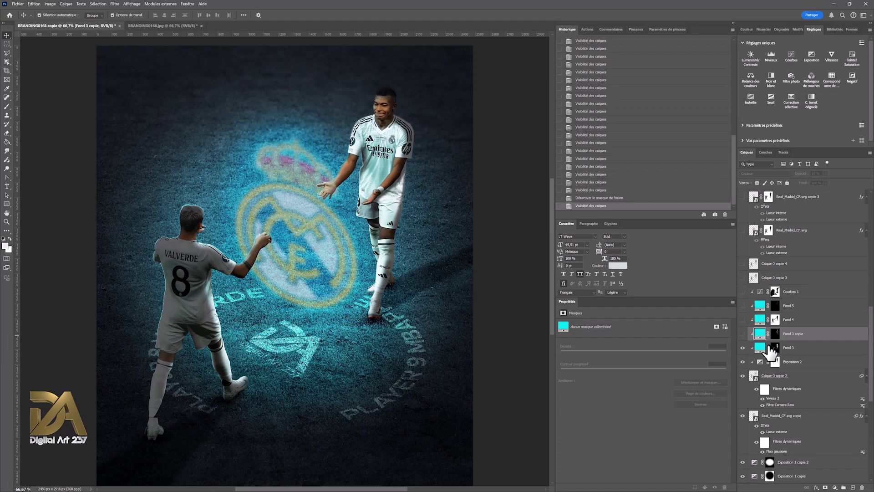
pyautogui.click(795, 350)
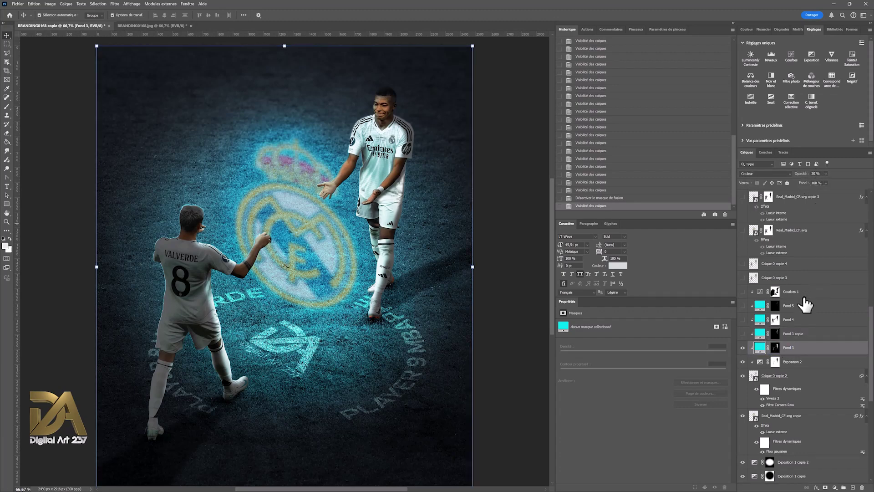
pyautogui.click(787, 361)
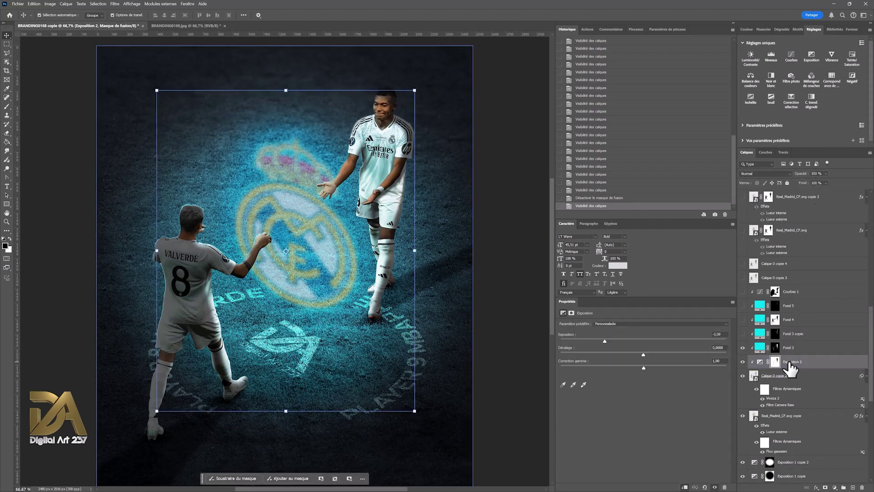
# Step: Show the clipped cyan fill layers Fond 3 copie, Fond 4 and Fond 5, and examine their blending mode and opacity
pyautogui.click(784, 334)
pyautogui.click(742, 334)
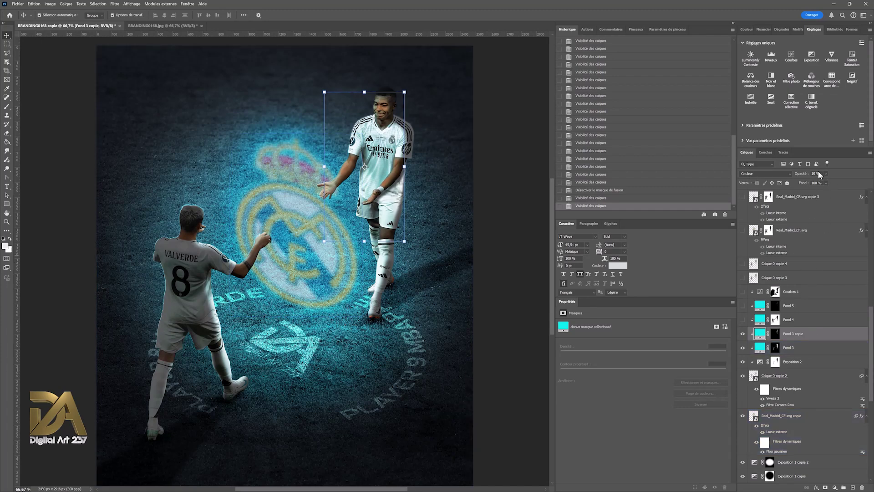
pyautogui.click(793, 320)
pyautogui.click(743, 319)
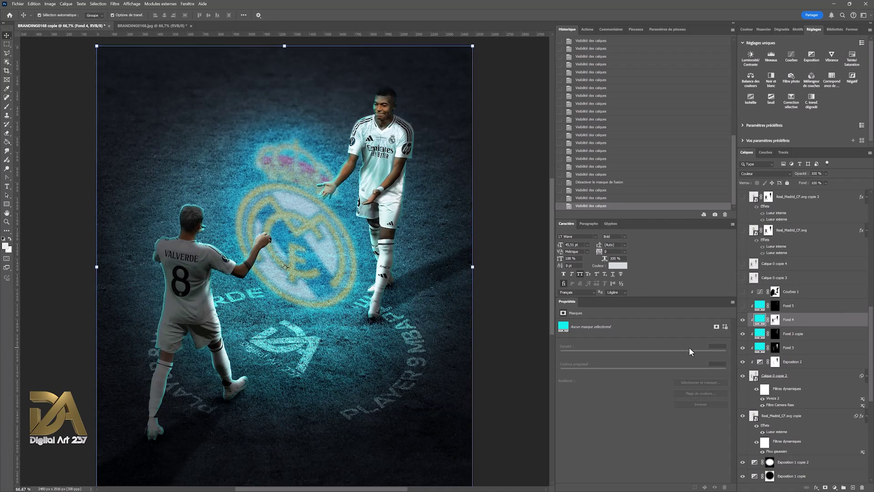
pyautogui.scroll(1, 784, 334)
pyautogui.scroll(1, 786, 337)
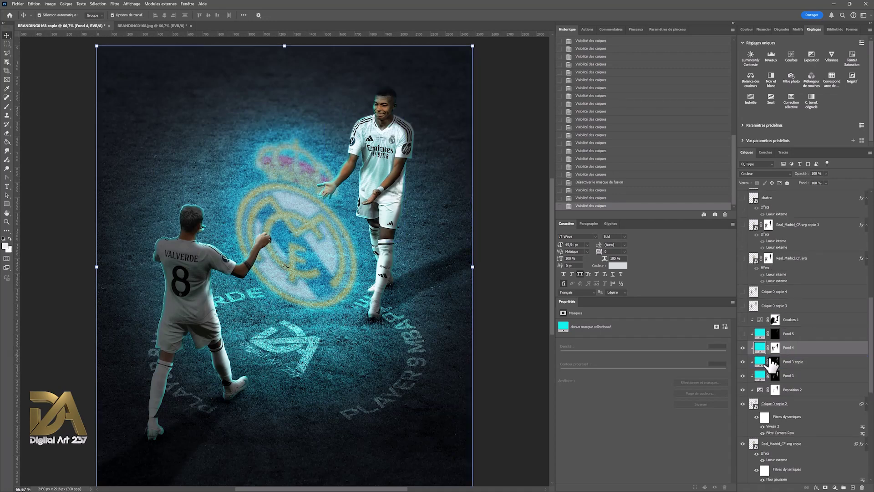
pyautogui.click(796, 336)
pyautogui.click(742, 334)
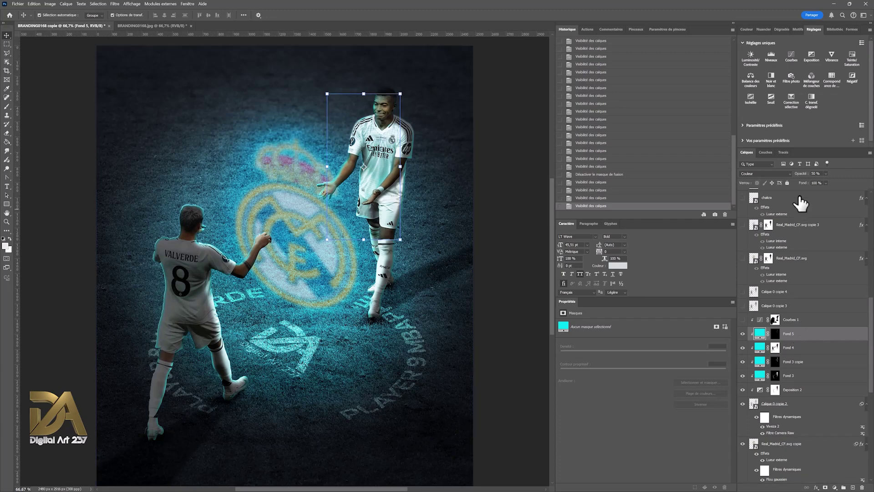
# Step: Show the clipped Courbes 1 adjustment layer and examine the shape of its RVB curve
pyautogui.click(789, 321)
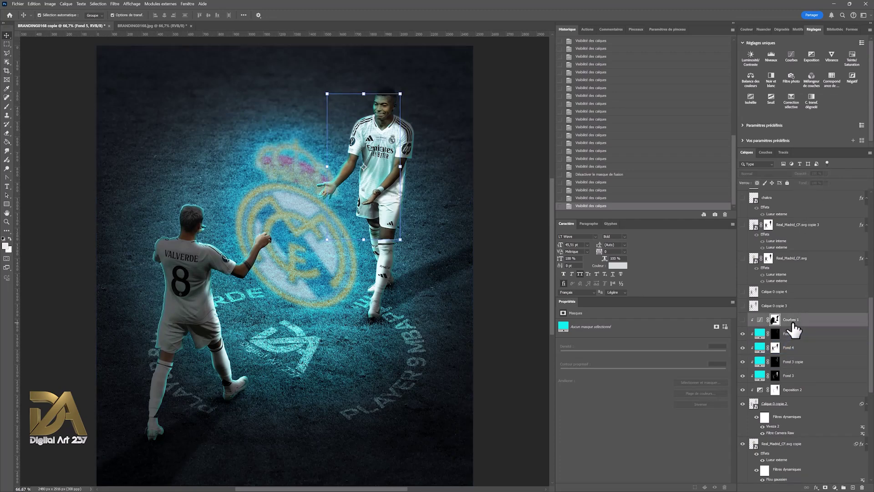
pyautogui.click(742, 320)
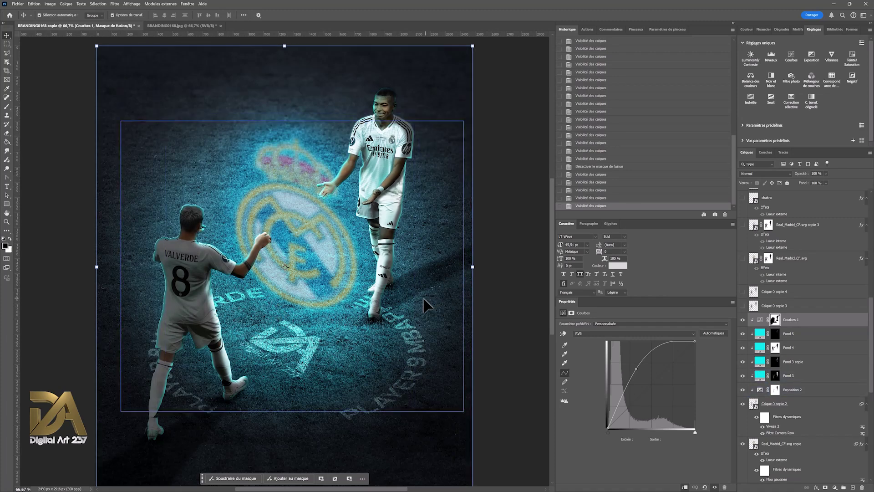
pyautogui.click(757, 351)
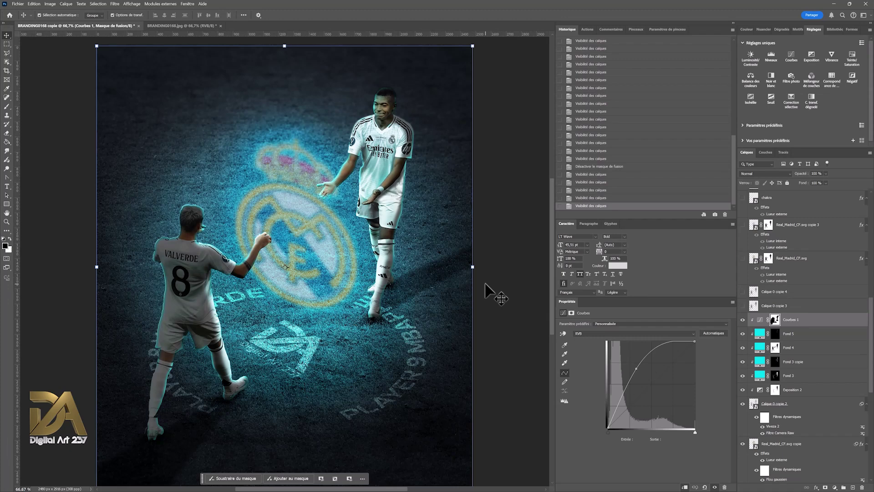
pyautogui.click(760, 319)
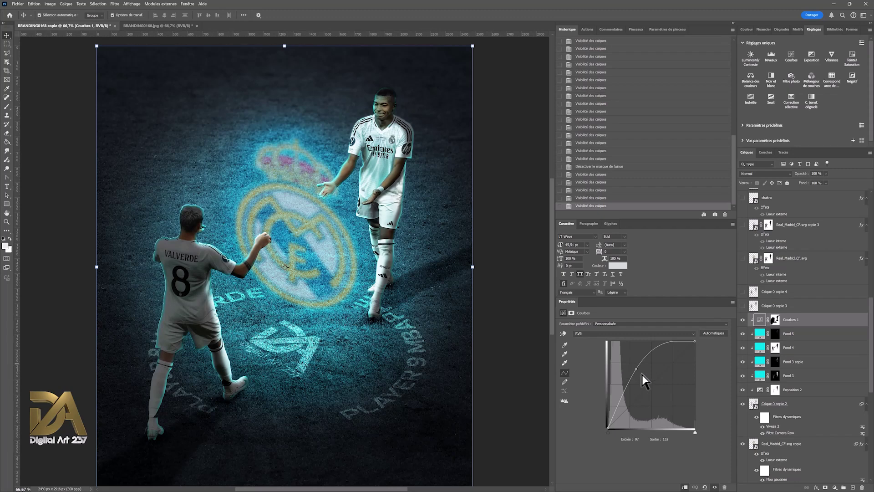
pyautogui.moveTo(640, 371); pyautogui.dragTo(631, 362)
# Step: Show the Calque 0 copie 3 players layer and review the Divers filter group available for it
pyautogui.click(791, 305)
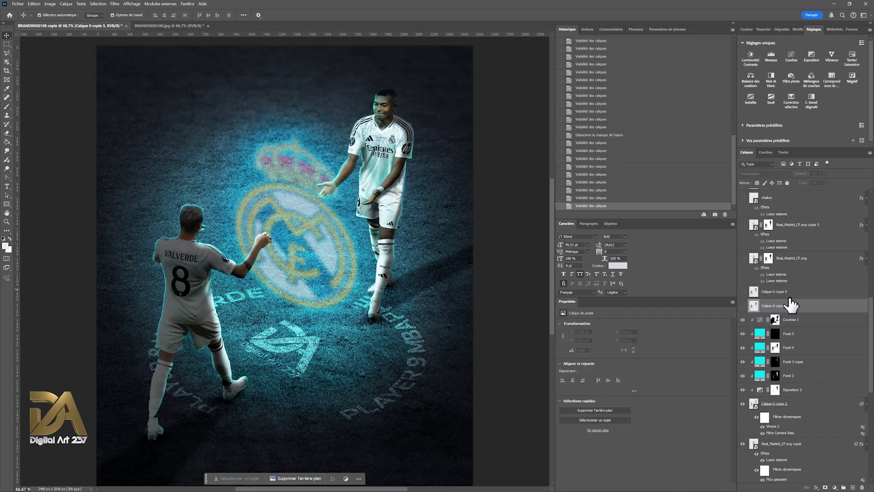
pyautogui.click(743, 305)
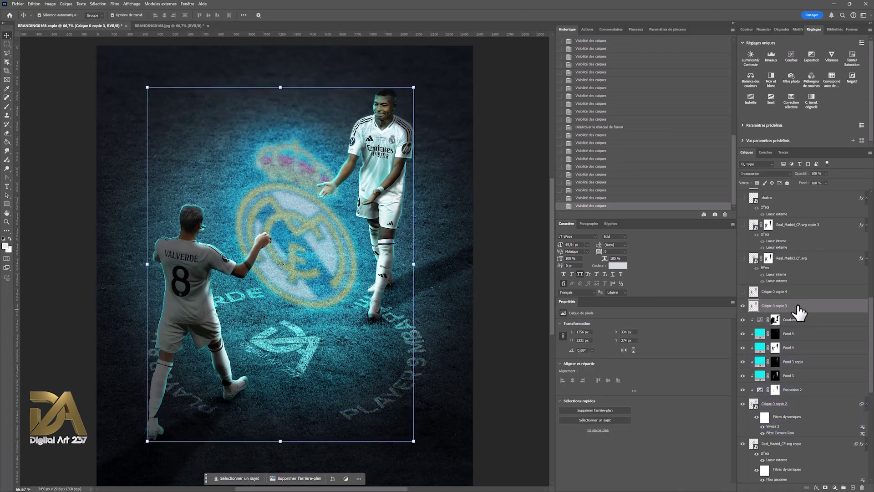
pyautogui.click(115, 4)
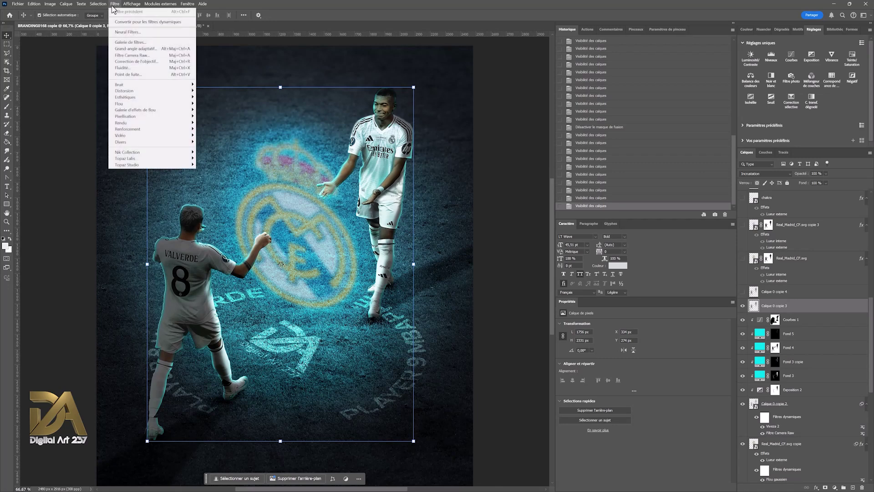
pyautogui.moveTo(156, 142)
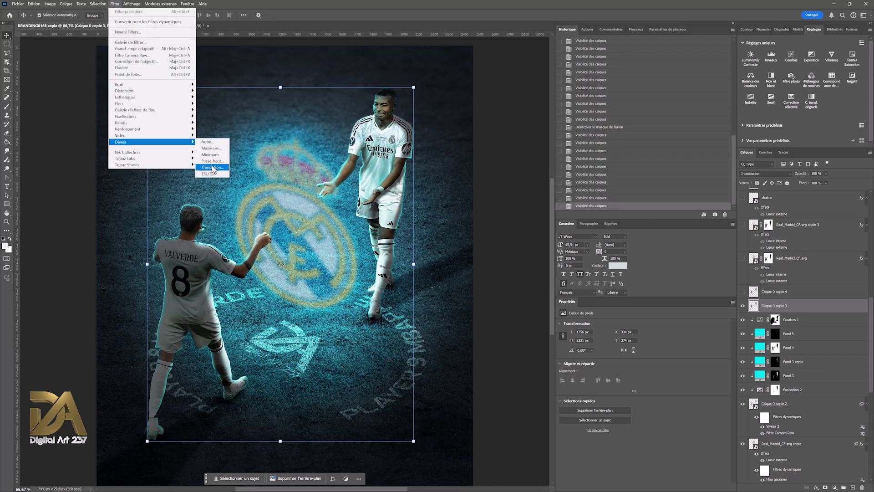
pyautogui.click(795, 310)
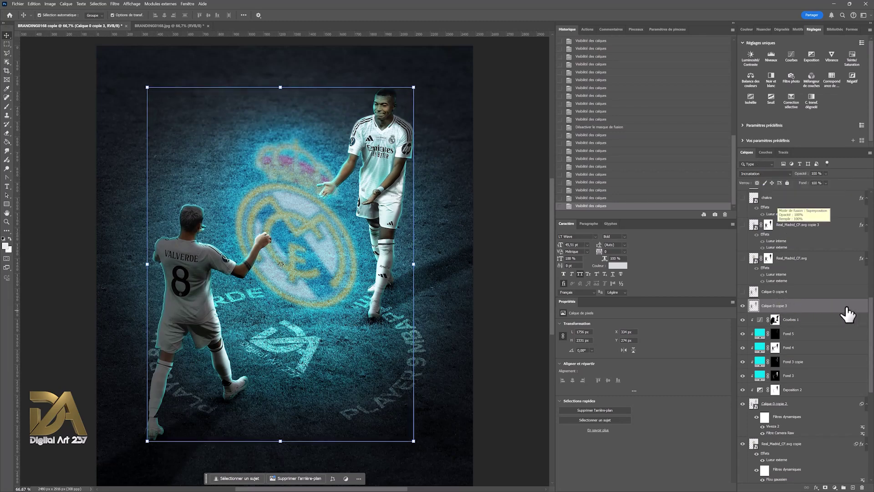
# Step: Show the Calque 0 copie 4 players layer and examine its blending mode
pyautogui.click(786, 294)
pyautogui.click(743, 293)
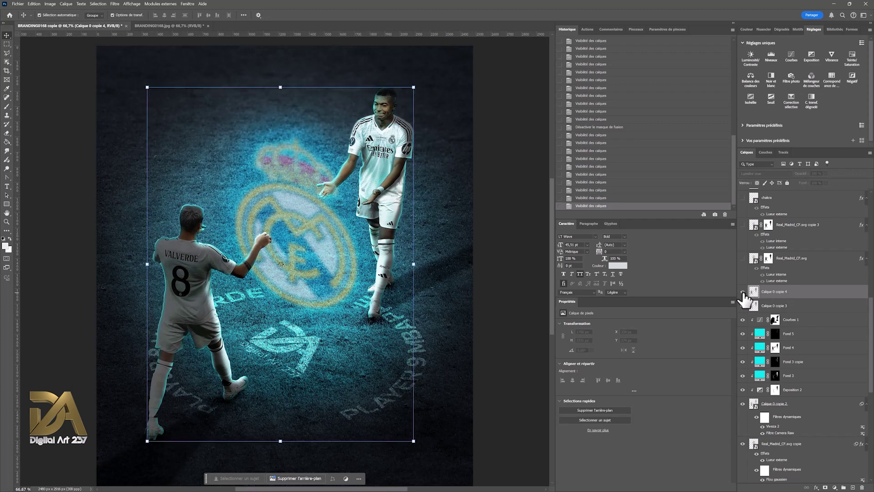
pyautogui.click(743, 305)
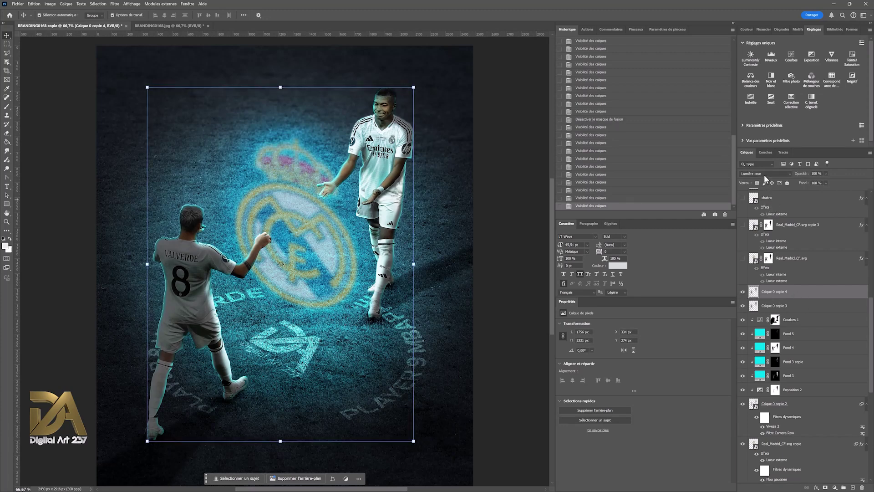
# Step: Show the Real_Madrid_CF.svg logo layer and examine its inner and outer glow effects
pyautogui.click(830, 353)
pyautogui.scroll(8, 830, 351)
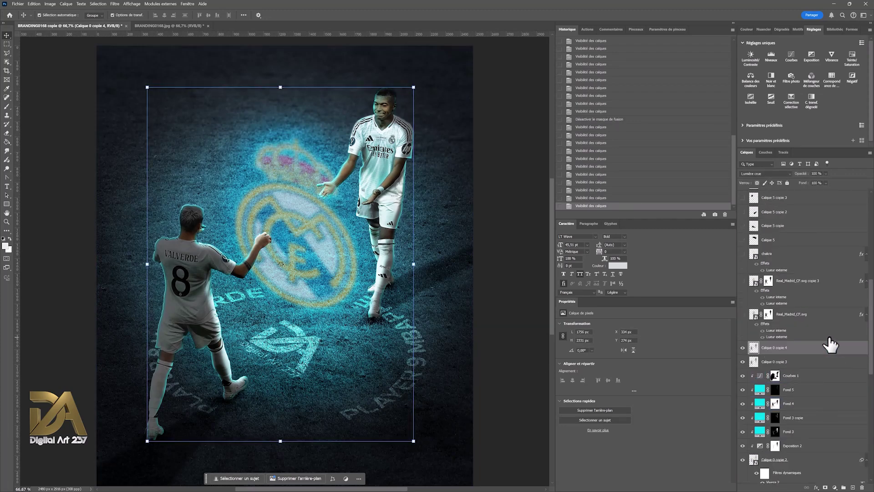
pyautogui.click(795, 415)
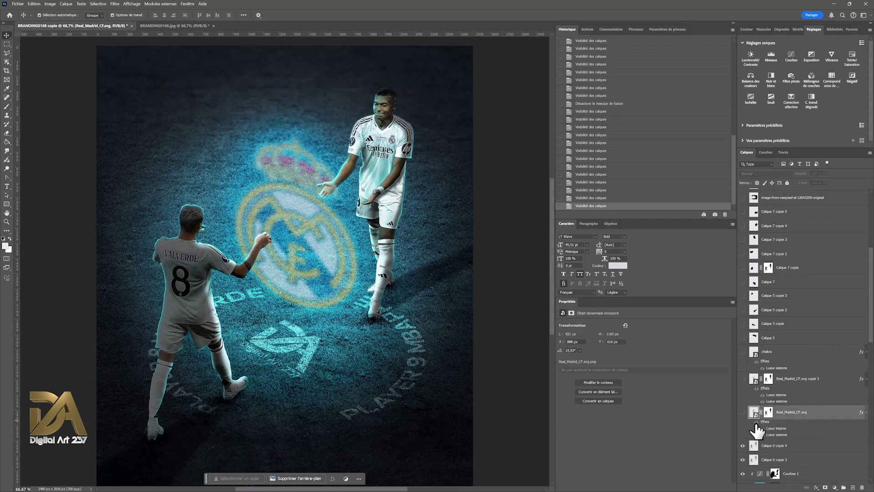
pyautogui.click(743, 412)
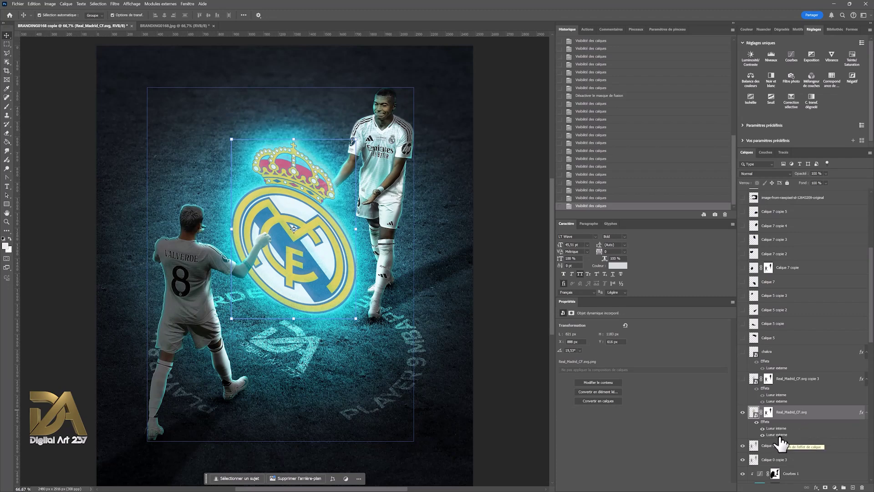
# Step: Disable and re-enable the Real_Madrid_CF.svg layer mask to compare how it uncovers the players' hands and arms
pyautogui.click(768, 413)
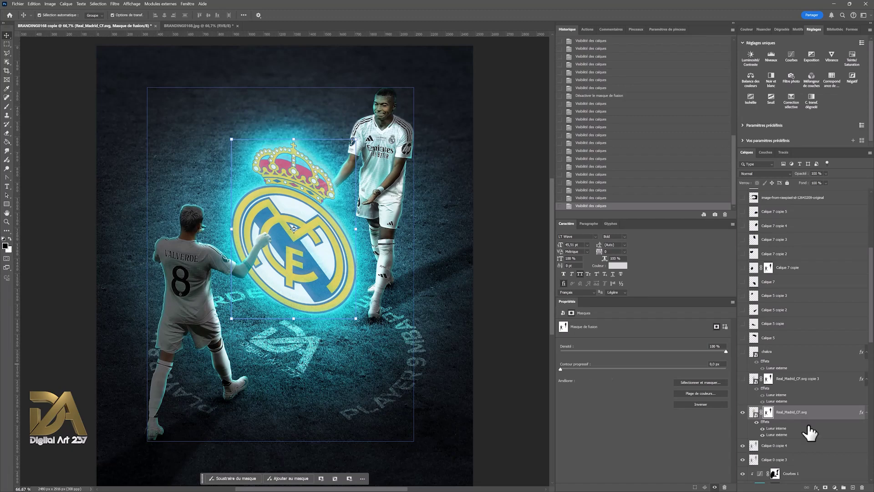
pyautogui.rightClick(768, 413)
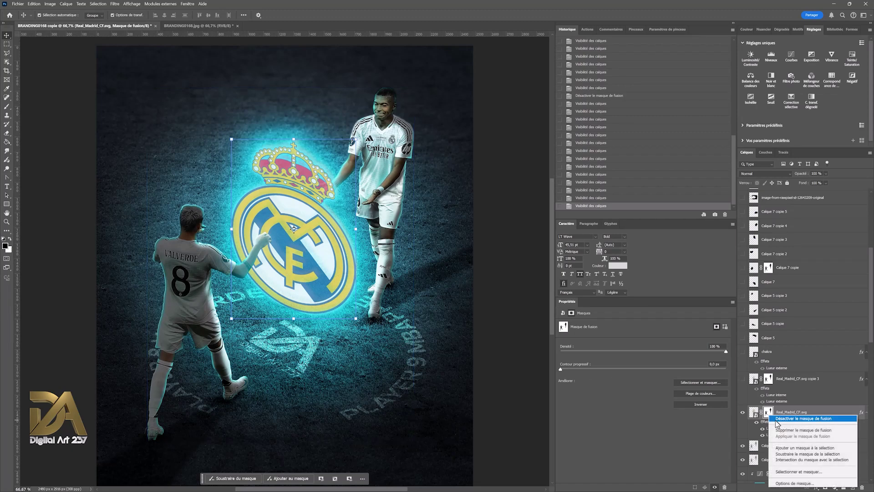
pyautogui.click(774, 418)
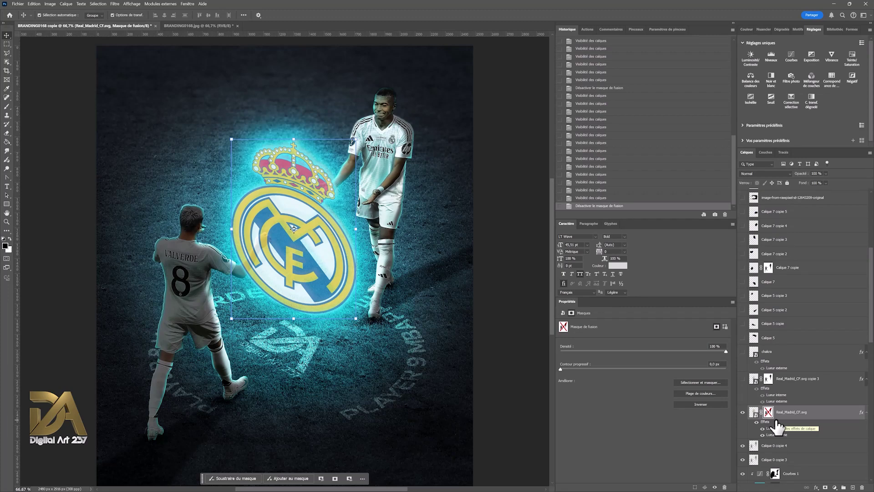
pyautogui.keyDown('shift'); pyautogui.click(768, 413); pyautogui.keyUp('shift')
pyautogui.keyDown('shift'); pyautogui.click(769, 412); pyautogui.keyUp('shift')
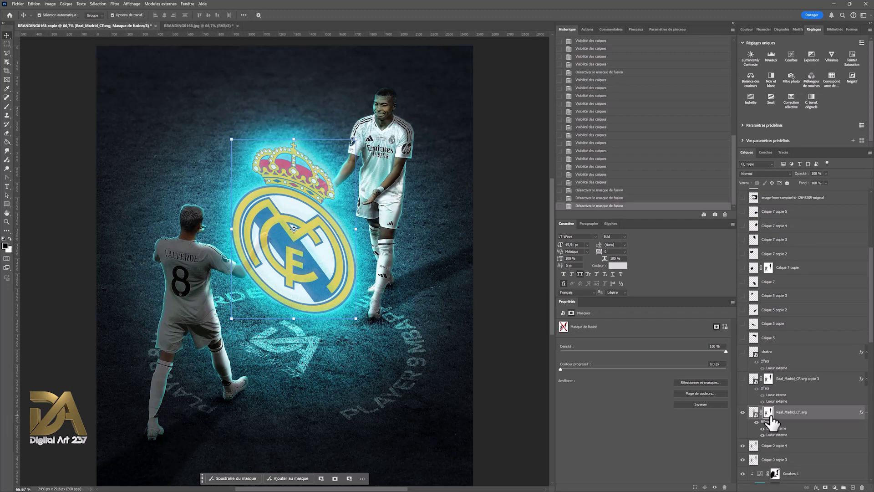
pyautogui.keyDown('shift'); pyautogui.click(769, 412); pyautogui.keyUp('shift')
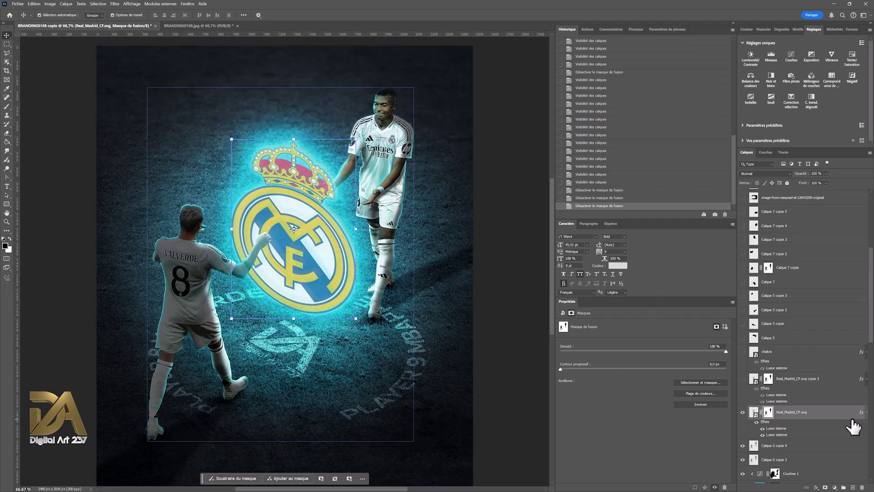
# Step: Show the Real_Madrid_CF.svg copie 3 logo layer, comparing the logo with and without it, and inspect its smart object contents
pyautogui.click(745, 383)
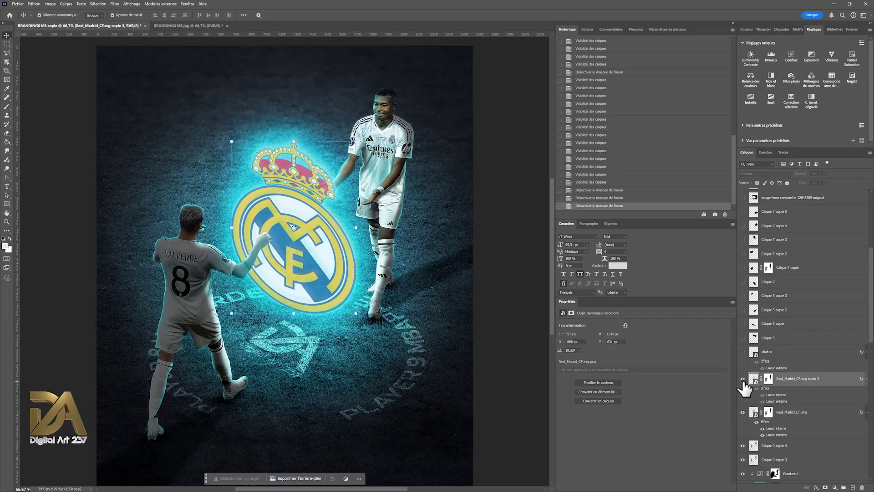
pyautogui.click(743, 378)
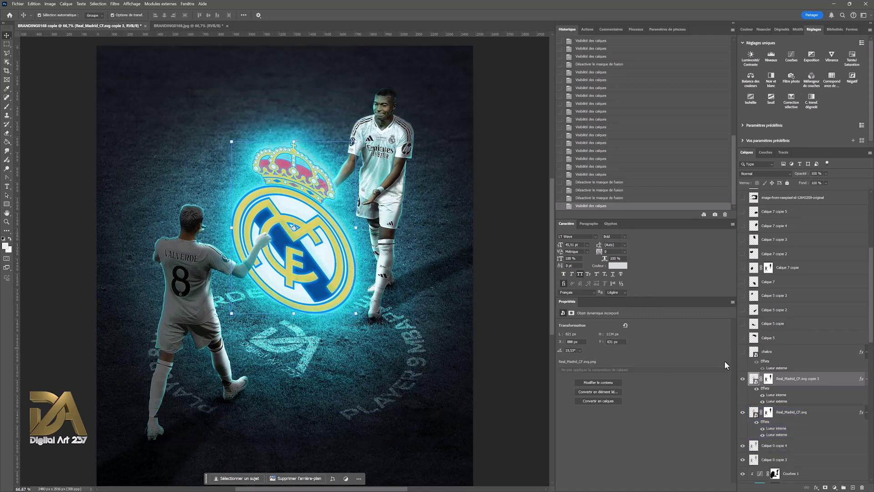
pyautogui.click(742, 379)
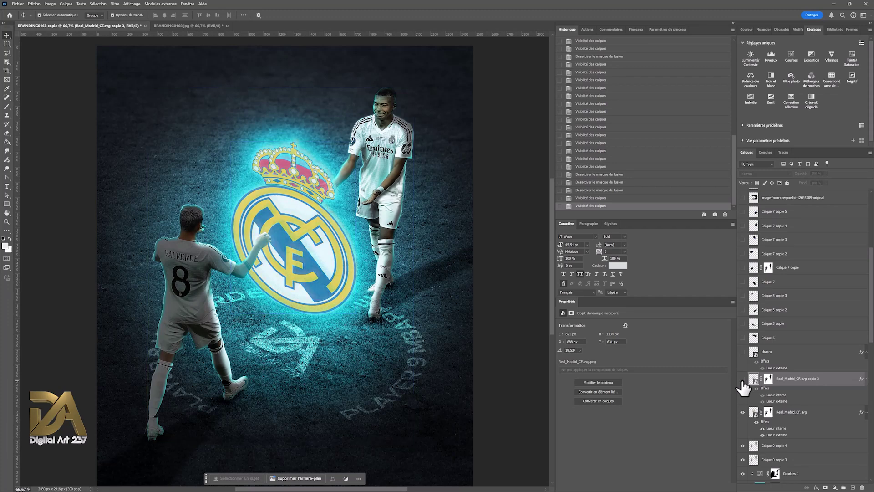
pyautogui.click(305, 269)
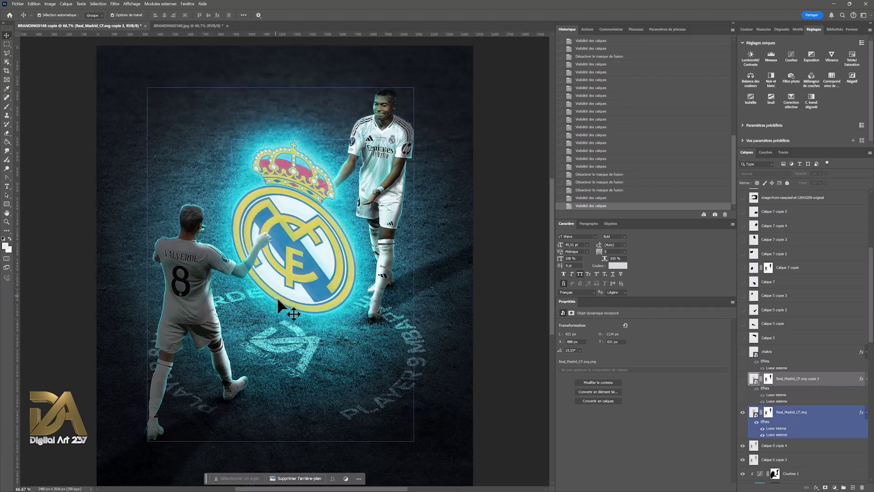
pyautogui.click(470, 336)
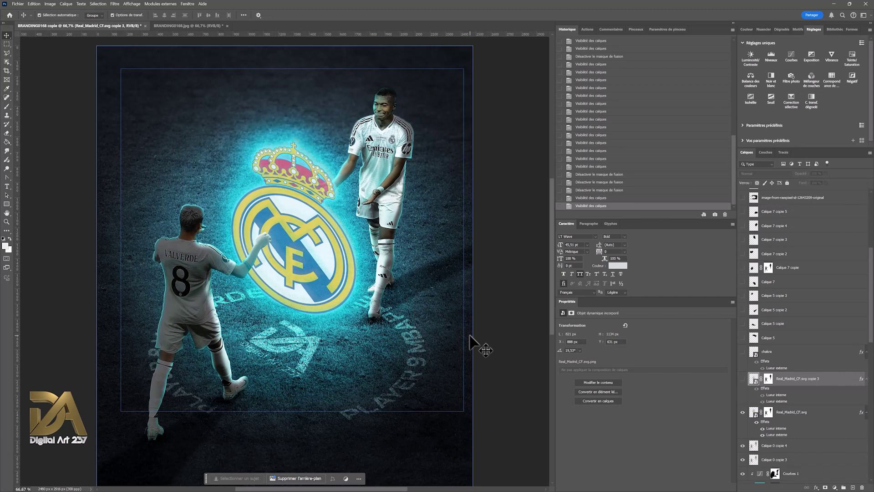
pyautogui.click(314, 285)
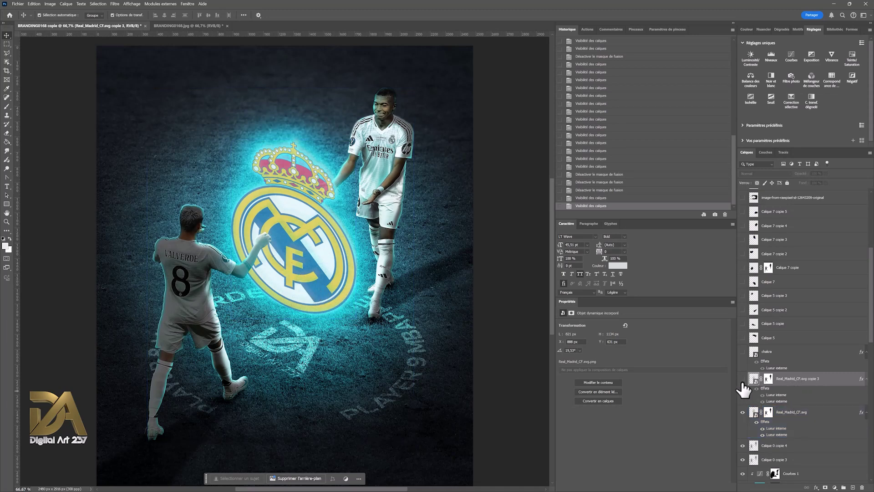
pyautogui.click(742, 379)
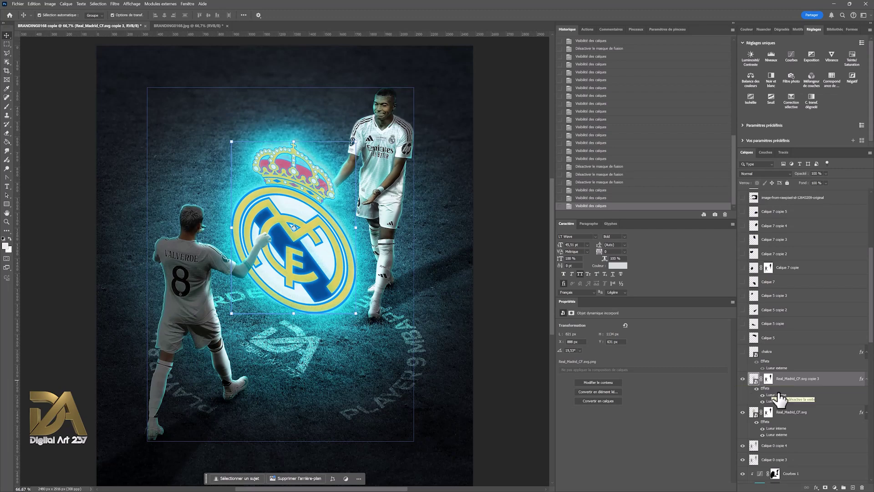
pyautogui.doubleClick(754, 382)
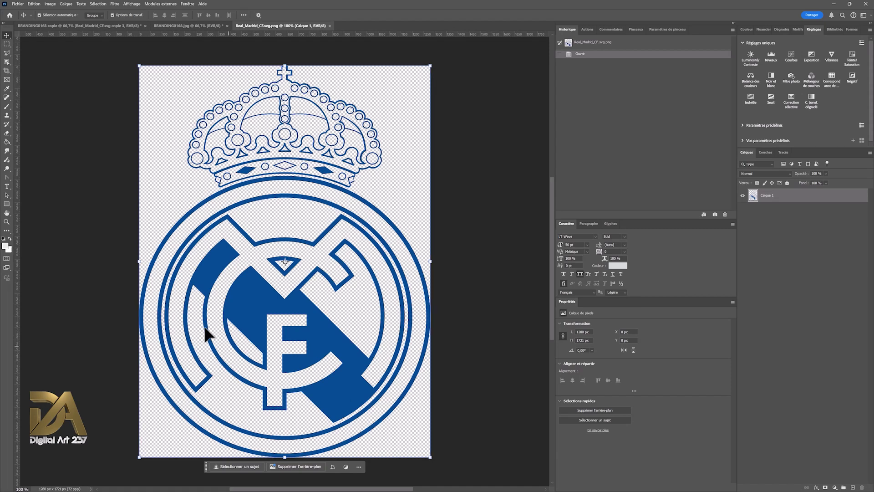
pyautogui.click(331, 26)
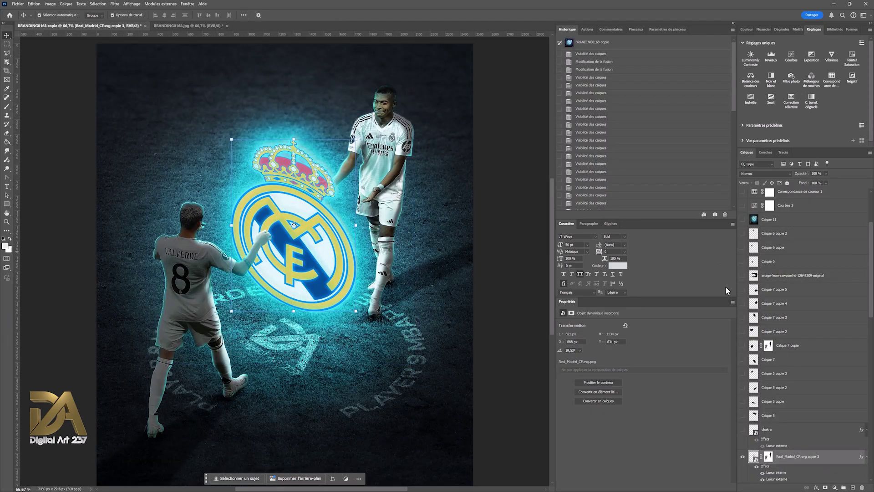
# Step: Show the chakra circular text layer and all the lightning and particle layers from Calque 5 up to Calque 6 copie 2
pyautogui.click(742, 429)
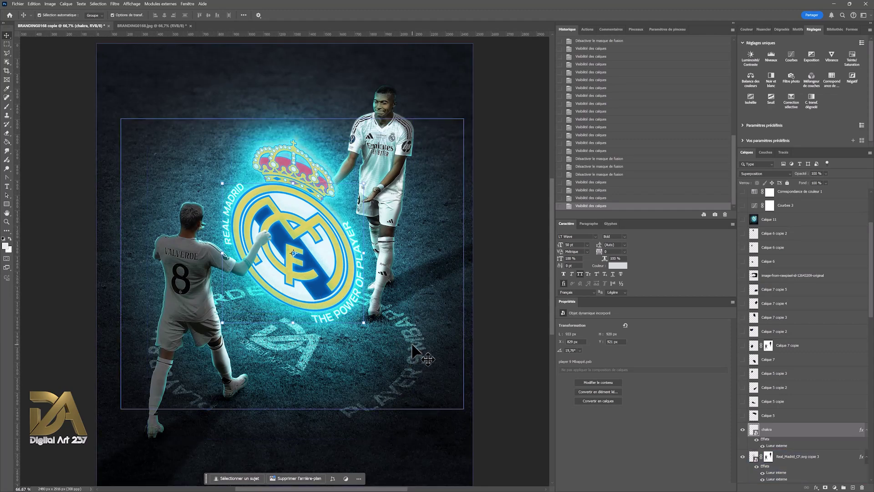
pyautogui.click(753, 421)
pyautogui.click(744, 427)
pyautogui.click(743, 427)
pyautogui.click(742, 415)
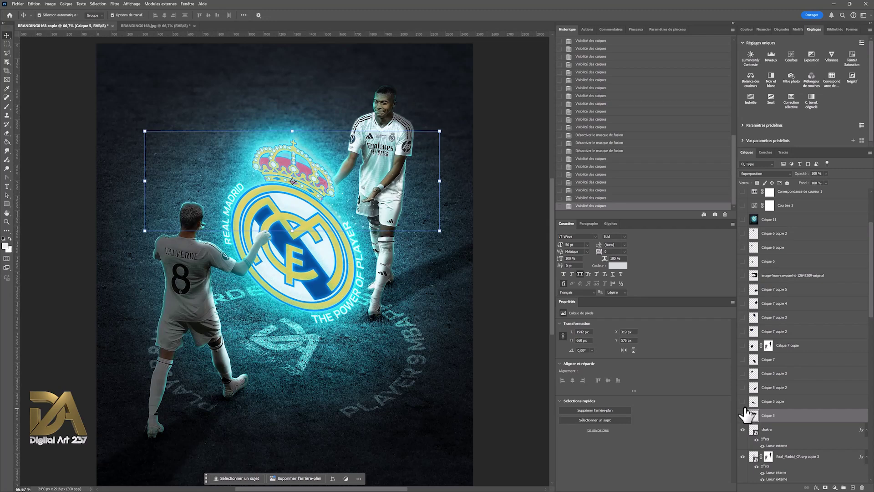
pyautogui.moveTo(743, 401); pyautogui.dragTo(737, 241)
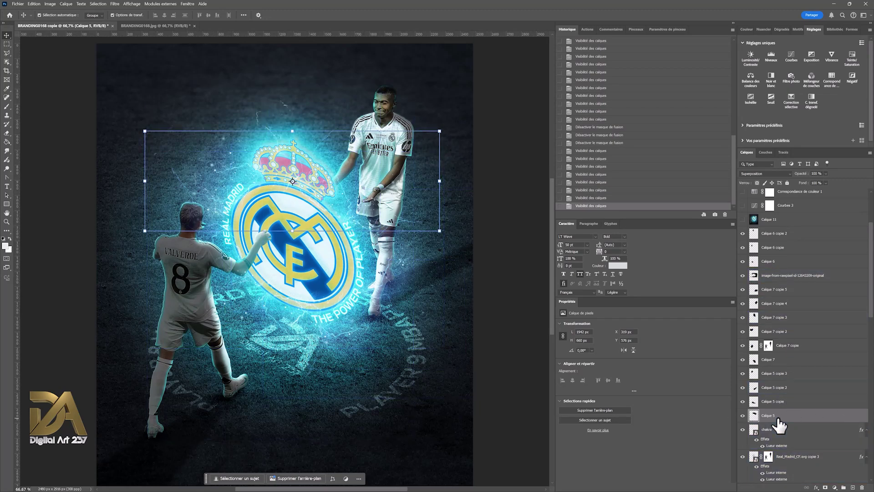
# Step: Switch Calque 5's blending mode to Normal for comparison, undo the accidental move, and restore the mode to Superposition
pyautogui.click(755, 174)
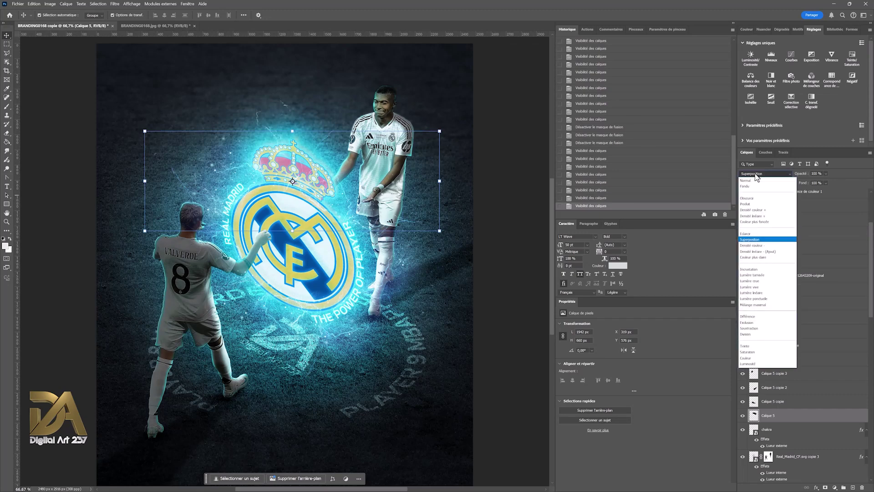
pyautogui.press('Return')
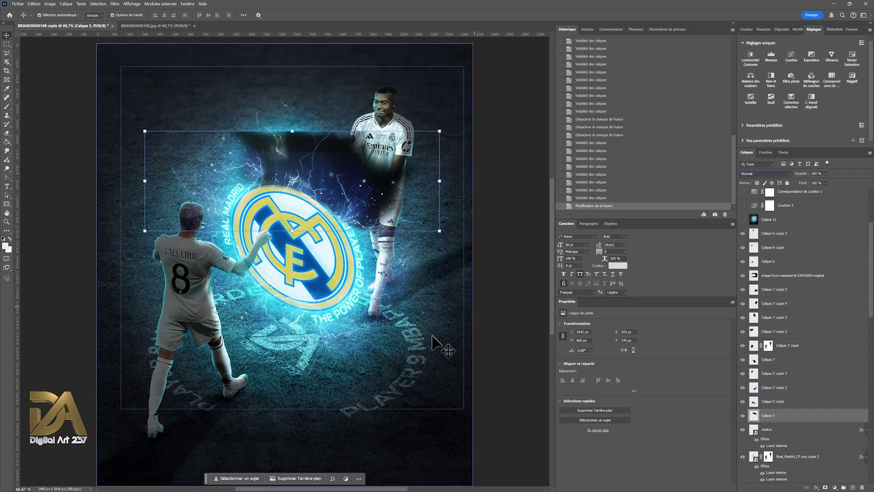
pyautogui.moveTo(436, 342); pyautogui.dragTo(411, 243)
pyautogui.hotkey('ctrl', 'z')
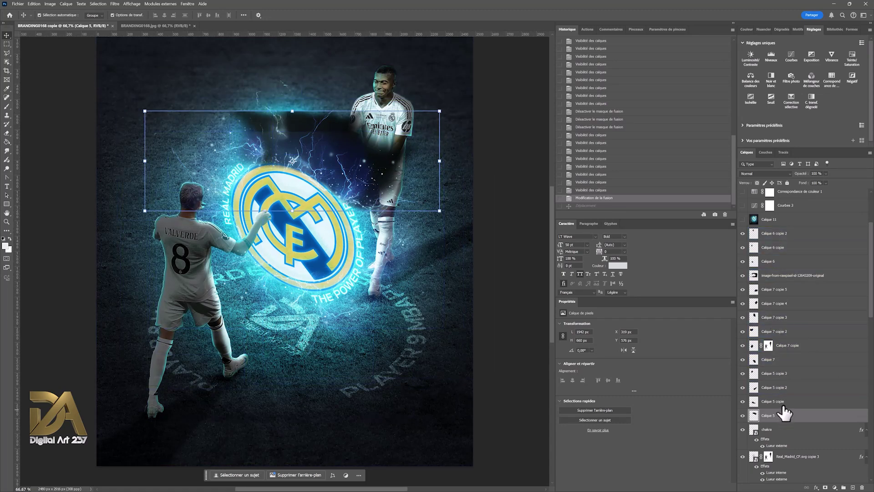
pyautogui.click(758, 174)
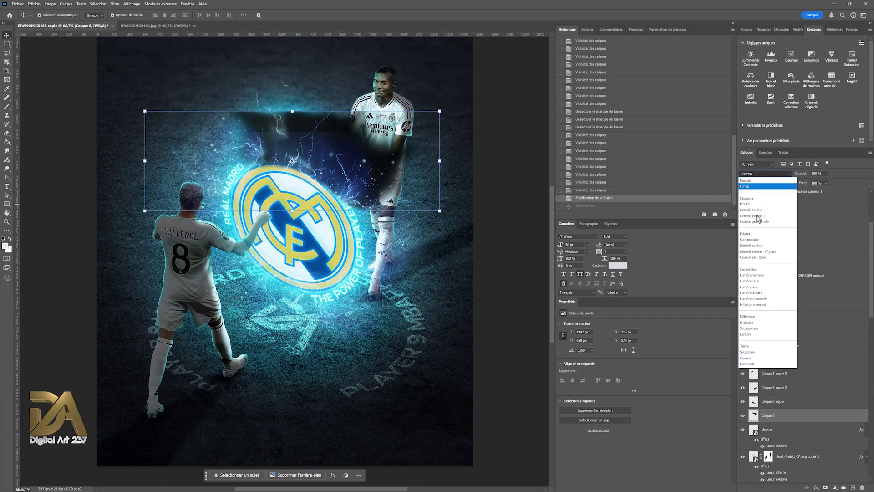
pyautogui.click(754, 240)
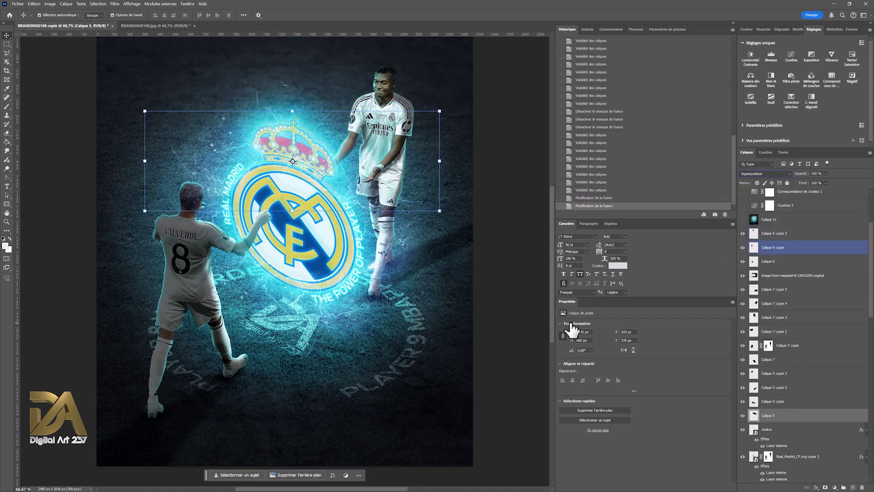
pyautogui.click(536, 338)
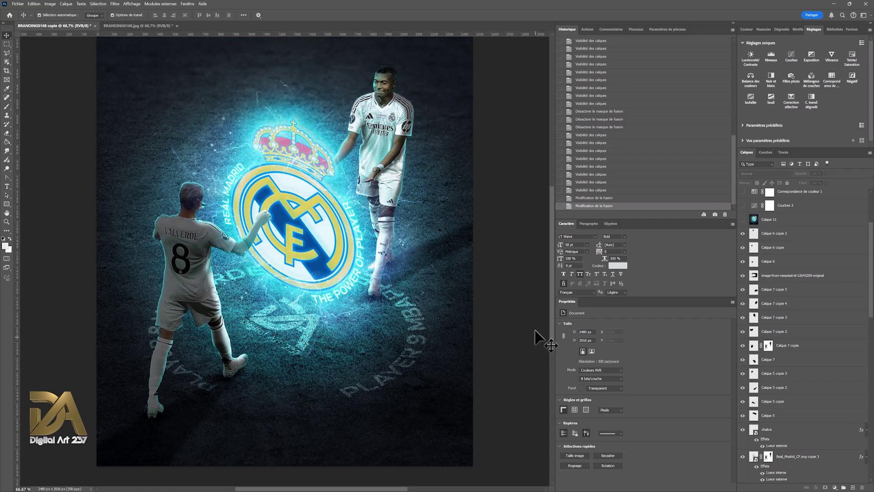
pyautogui.click(781, 415)
pyautogui.click(383, 294)
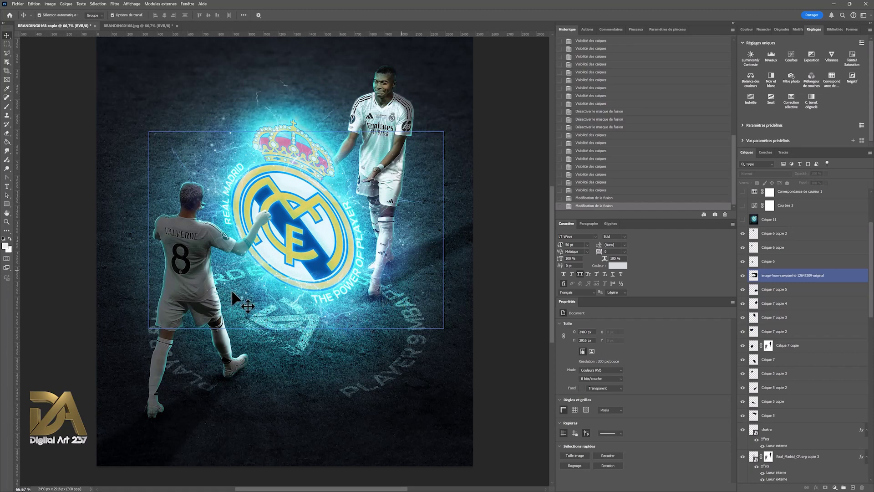
# Step: Show the merged Calque 11 layer above the effect layers and review the composite
pyautogui.scroll(6, 828, 362)
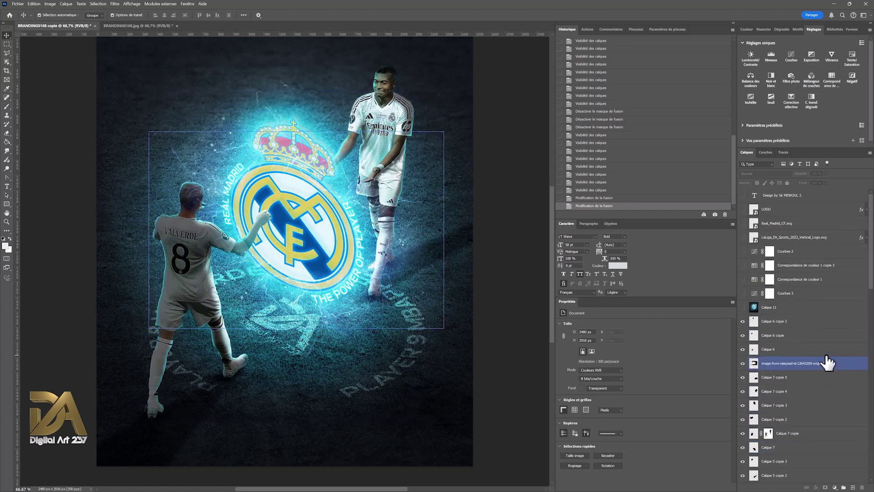
pyautogui.click(774, 308)
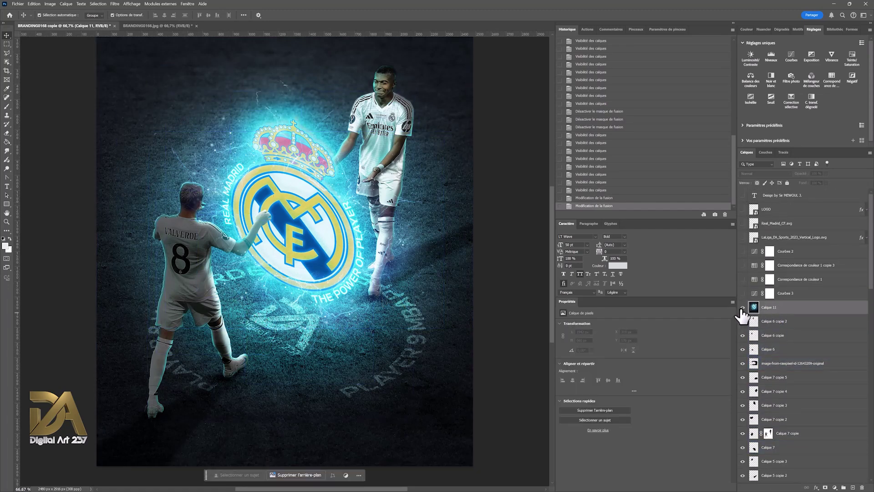
pyautogui.click(742, 308)
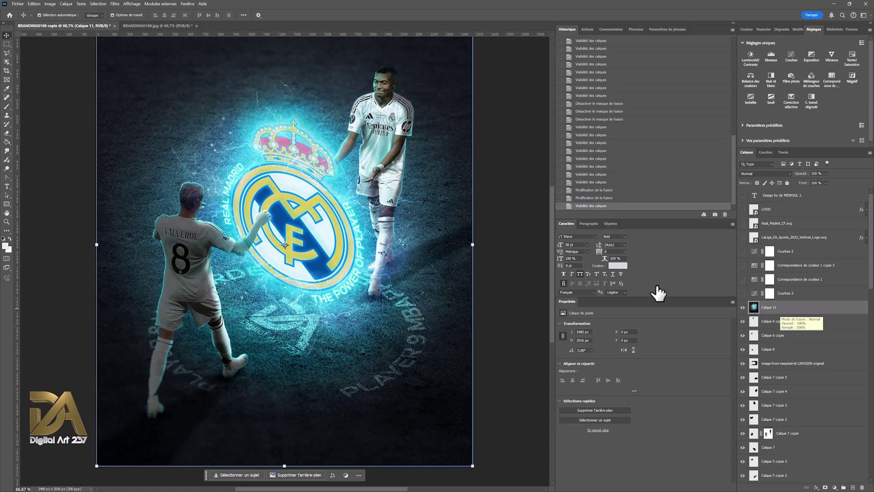
pyautogui.click(533, 264)
pyautogui.hotkey('ctrl', 'alt', 'shift', 'e')
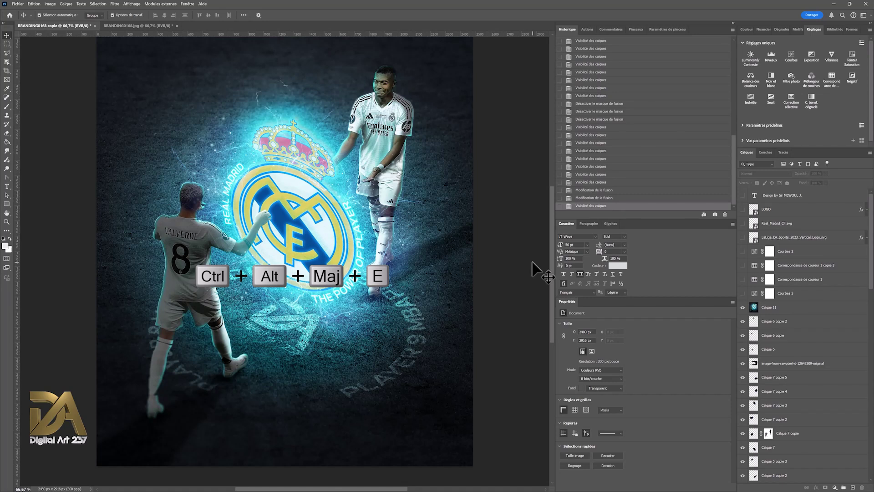
pyautogui.click(769, 307)
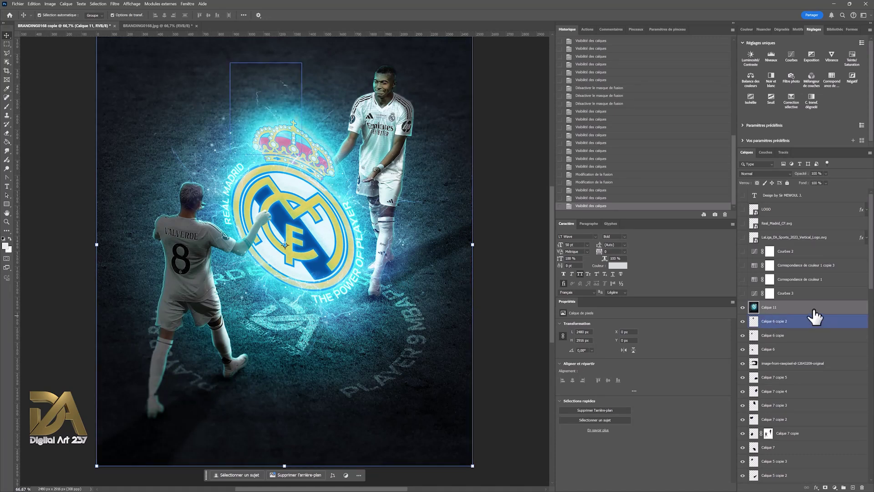
# Step: Show the Courbes 3 adjustment layer and examine its RVB curve
pyautogui.click(797, 293)
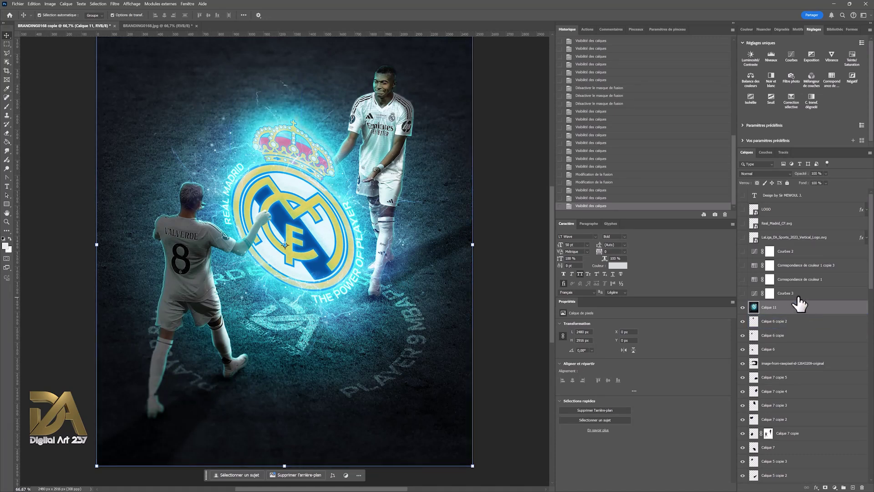
pyautogui.click(742, 294)
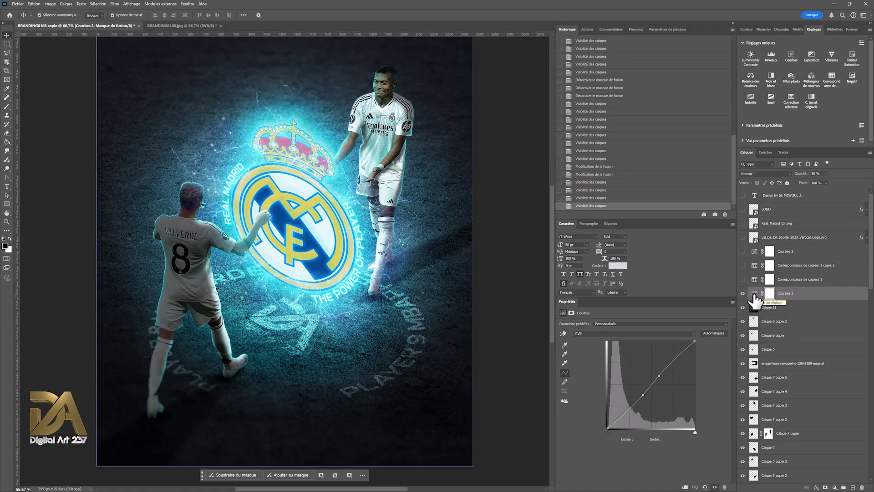
pyautogui.click(755, 294)
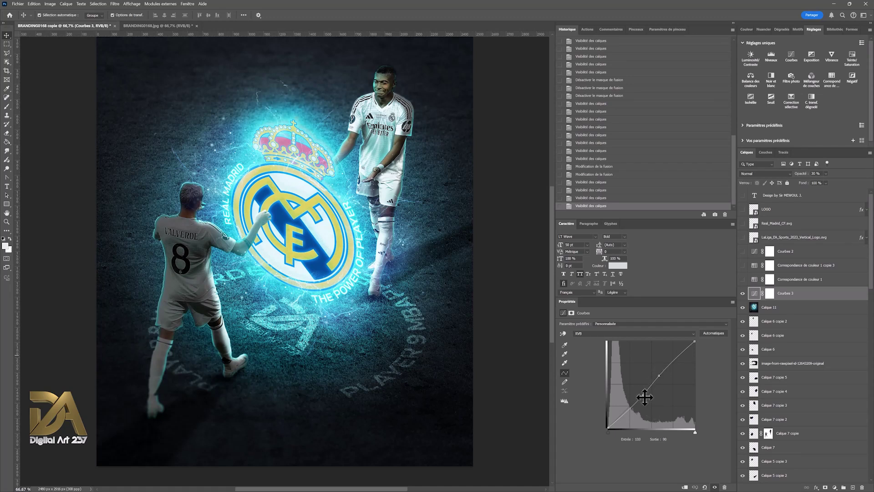
# Step: Show the Correspondance de couleur 1 and Correspondance de couleur 1 copie 3 adjustment layers and review their 3DLUT settings
pyautogui.click(784, 280)
pyautogui.click(743, 279)
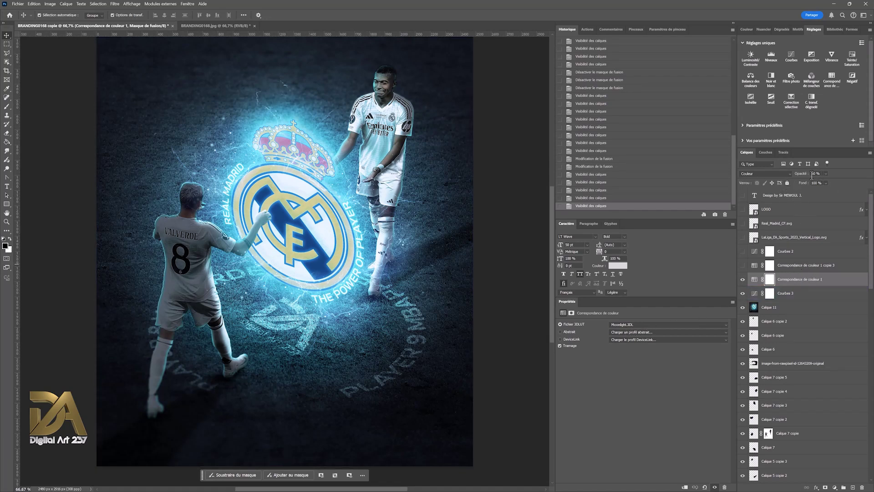
pyautogui.click(774, 266)
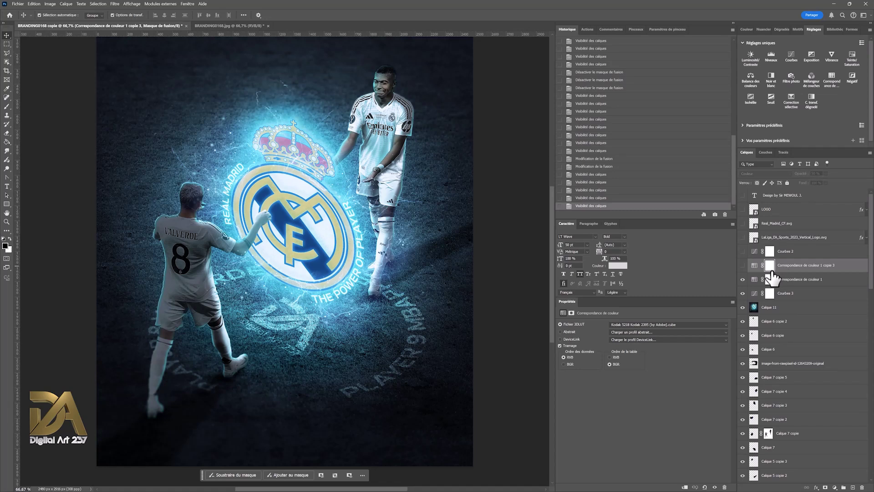
pyautogui.click(742, 266)
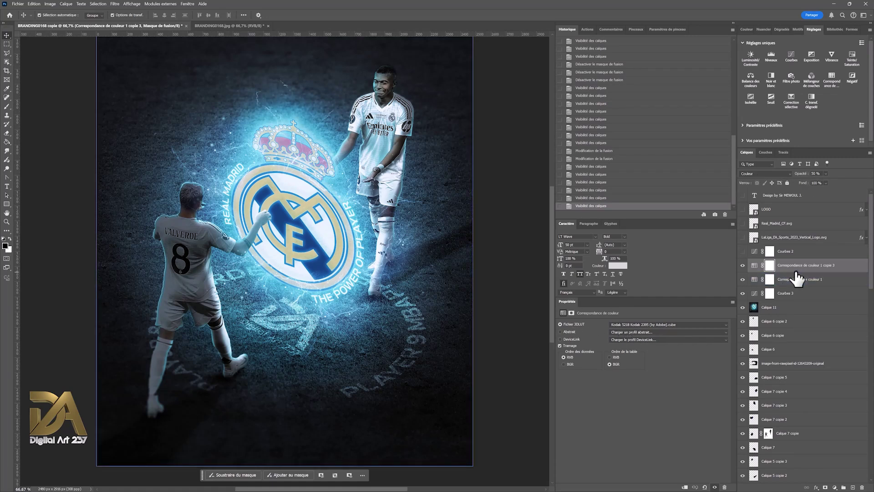
# Step: Show the Courbes 2 adjustment layer, examine its Bleu channel curve, and deselect the layer
pyautogui.click(787, 253)
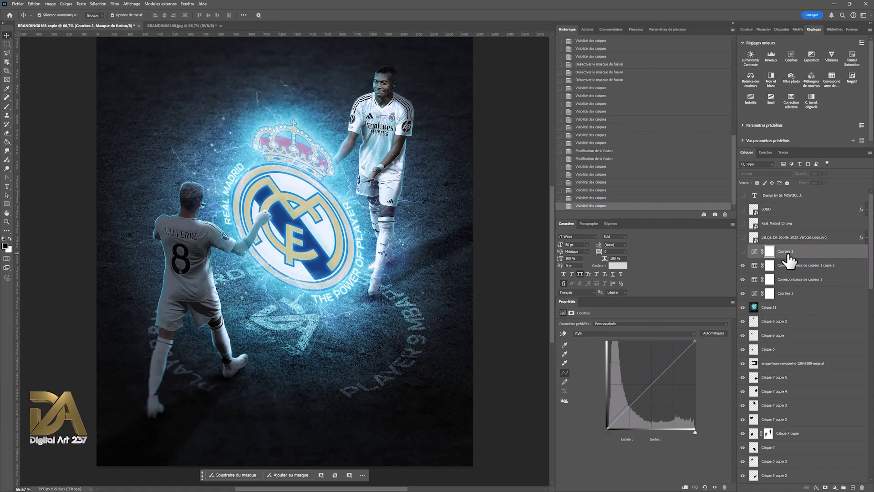
pyautogui.click(743, 252)
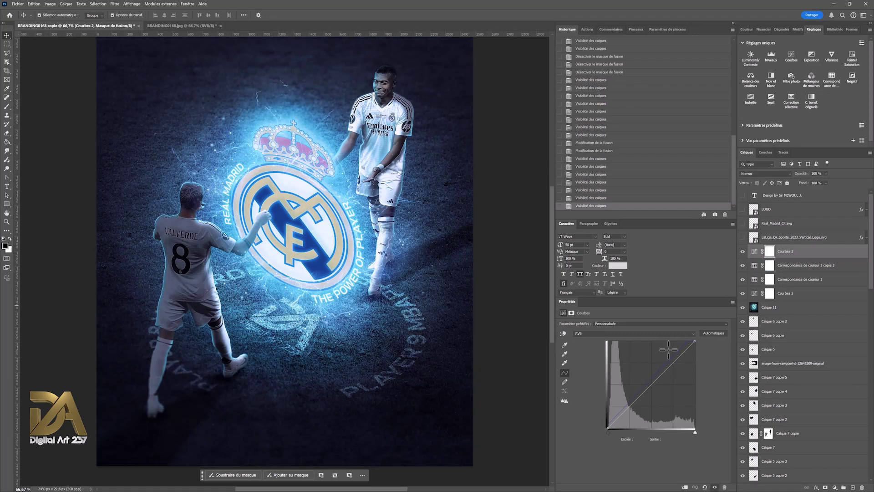
pyautogui.click(586, 338)
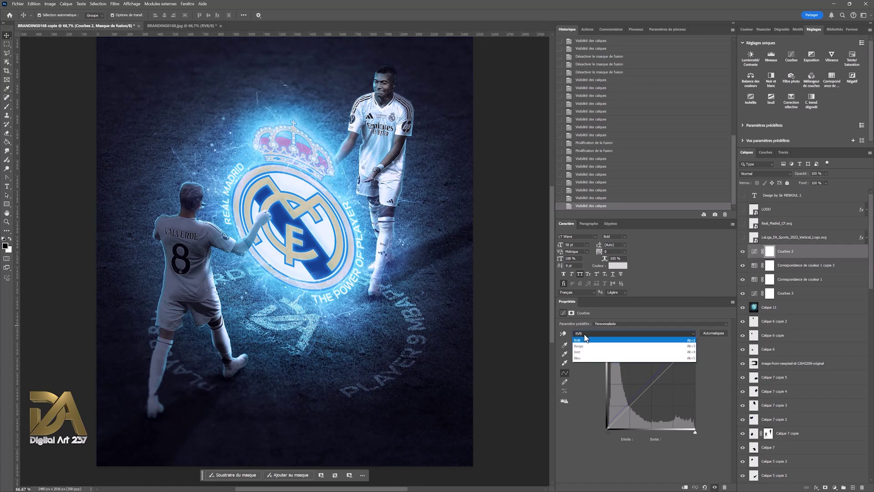
pyautogui.click(585, 359)
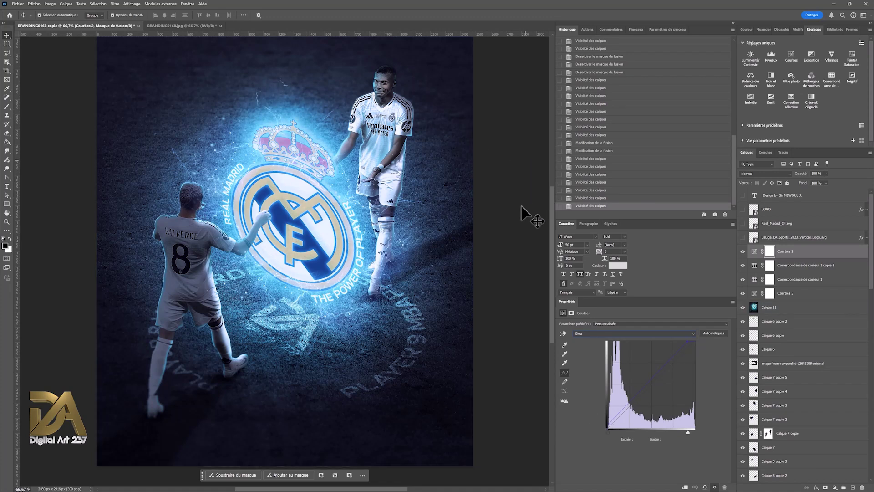
pyautogui.click(530, 217)
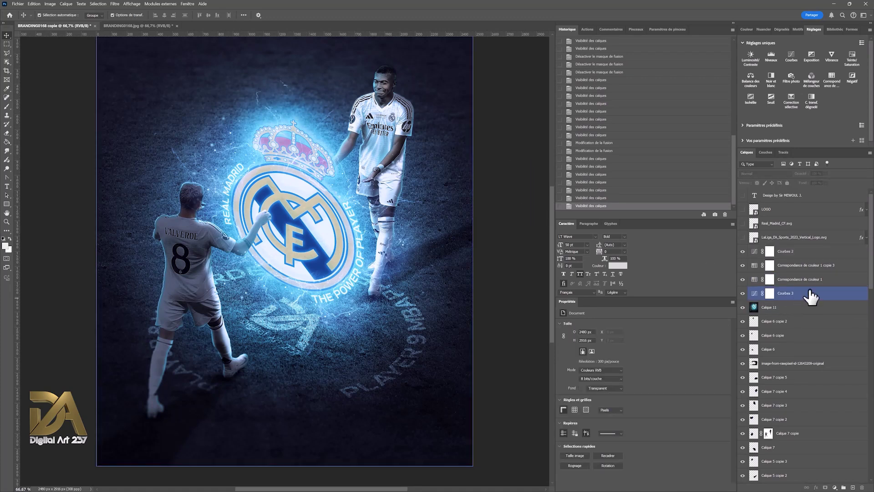
# Step: Show the LaLiga, Real_Madrid_CF.svg and LOGO layers plus the designer credit text layer, and deselect the layer to review the finished poster
pyautogui.click(789, 237)
pyautogui.click(743, 237)
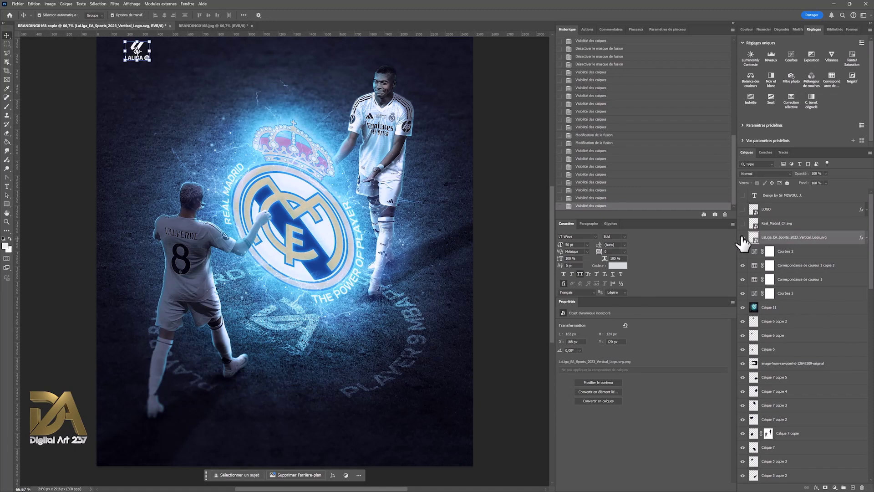
pyautogui.click(743, 223)
pyautogui.click(743, 209)
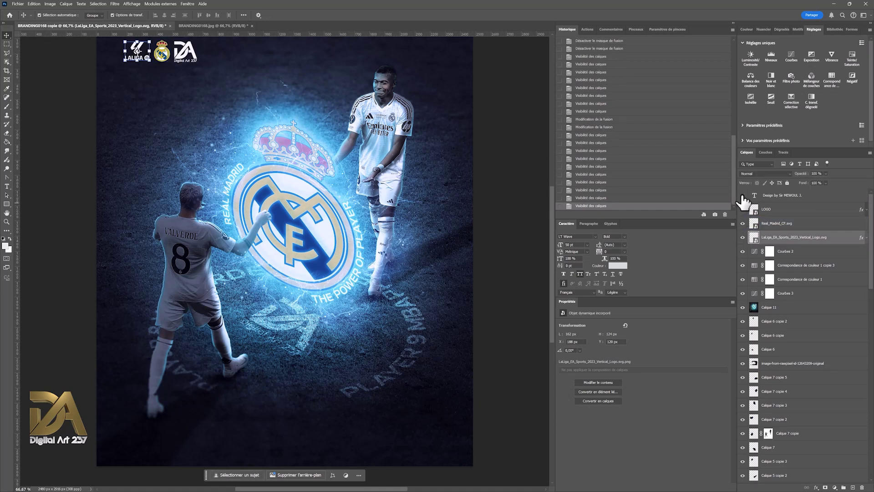
pyautogui.click(742, 195)
pyautogui.click(528, 198)
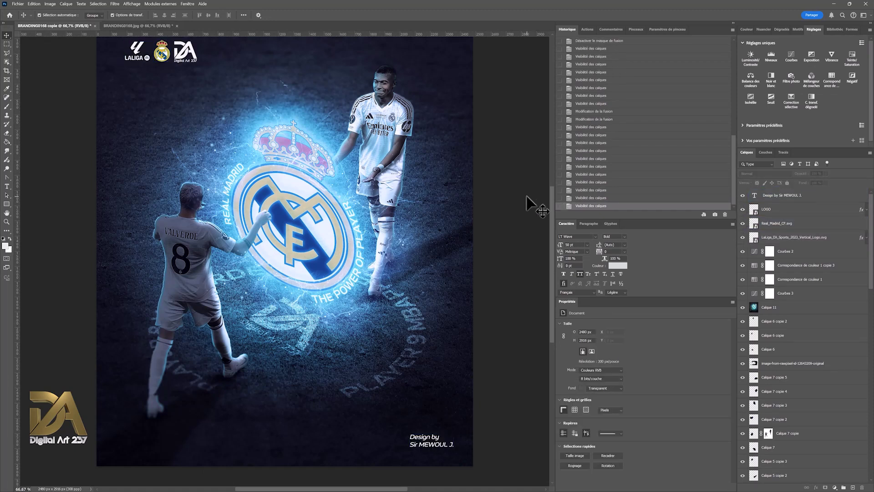
pyautogui.scroll(1, 530, 203)
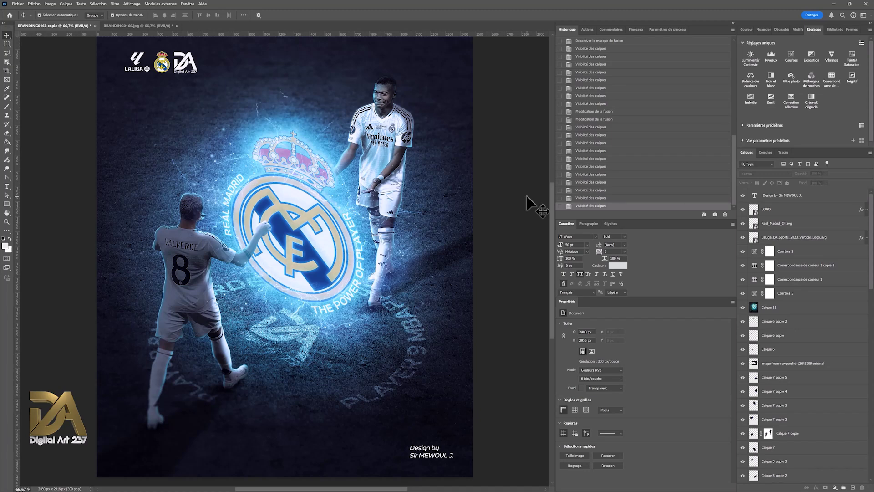
# Step: Switch to the BRANDING0168.jpg document and compare the poster with the original photo by hiding Calque 0 and showing it again
pyautogui.click(131, 26)
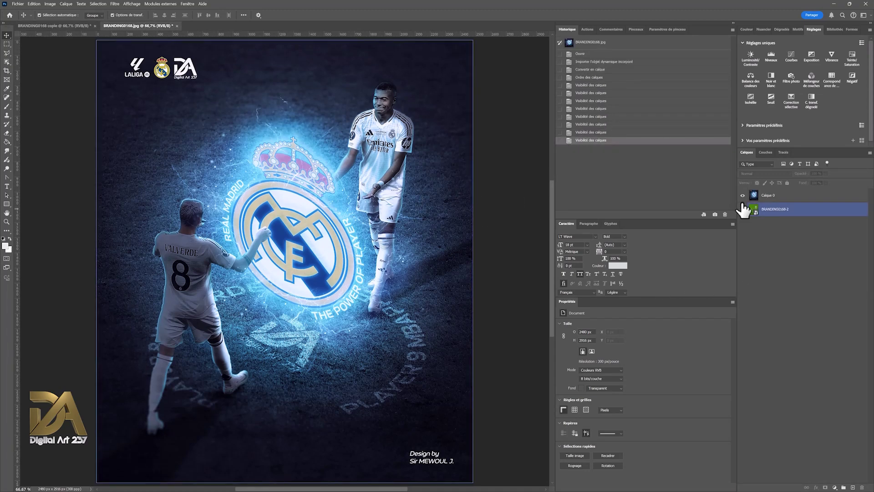
pyautogui.click(743, 195)
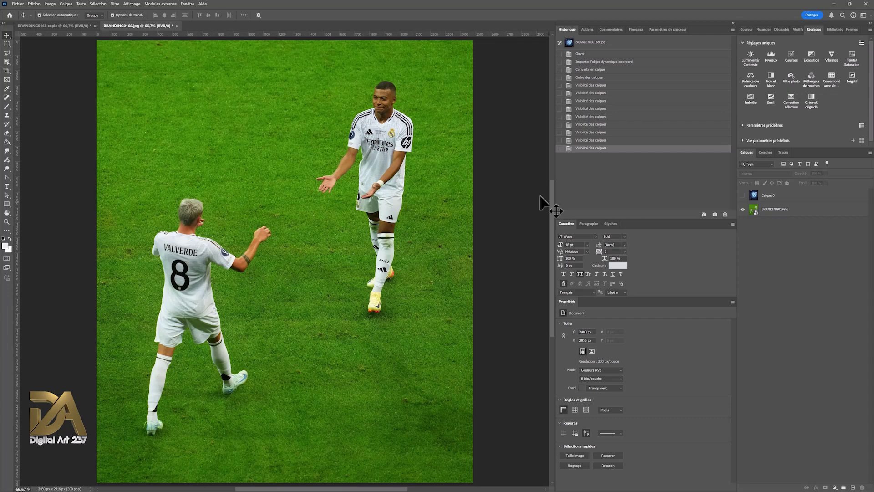
pyautogui.click(742, 195)
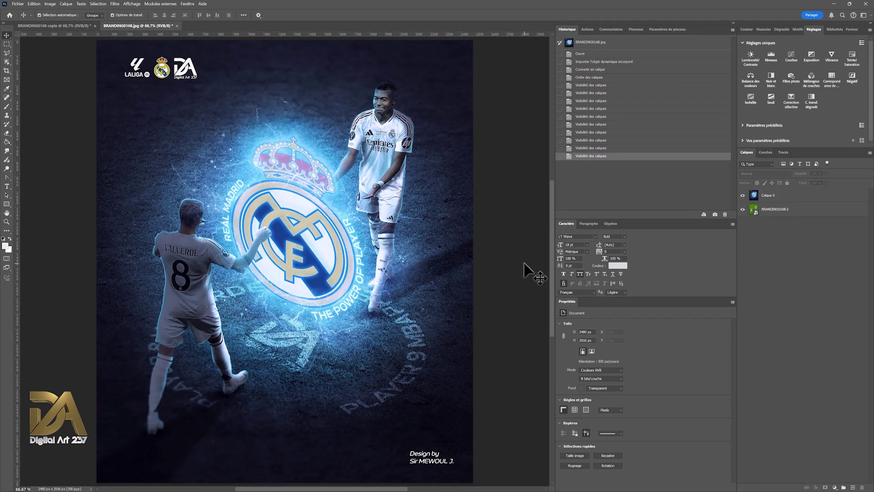